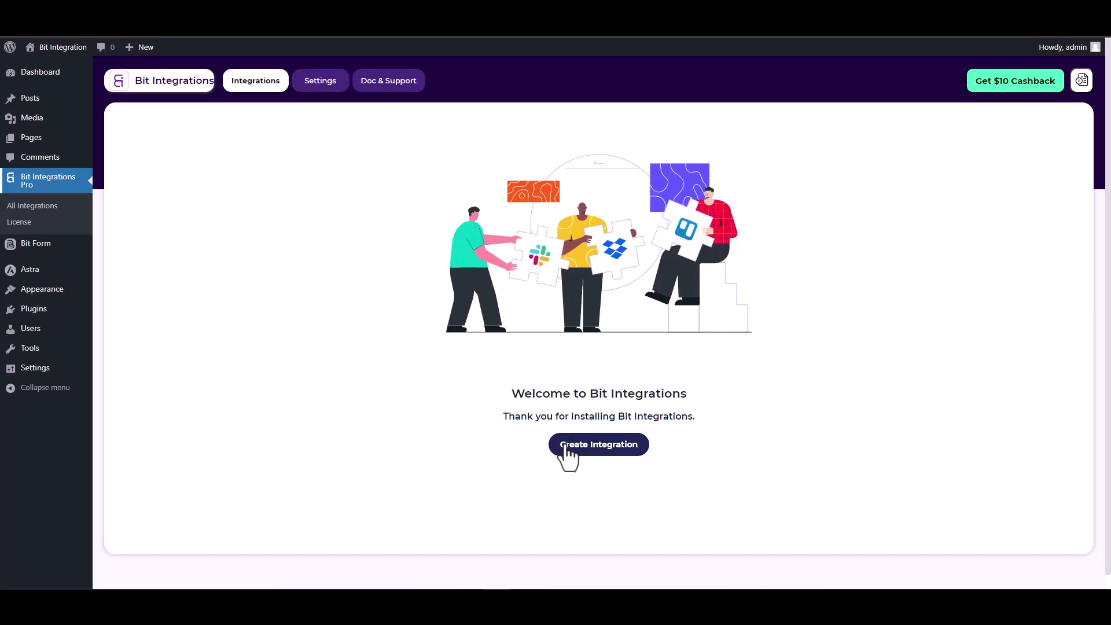
Step: Pick SiteOrigin Widgets as the new integration's trigger and start fetching a form submission
click(409, 149)
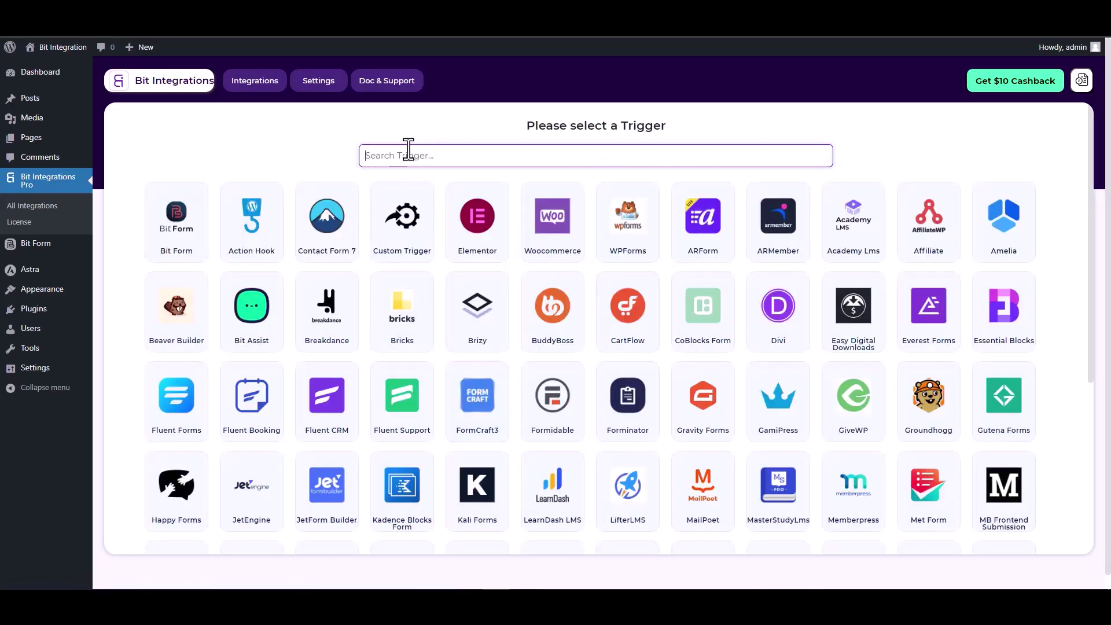
text(site)
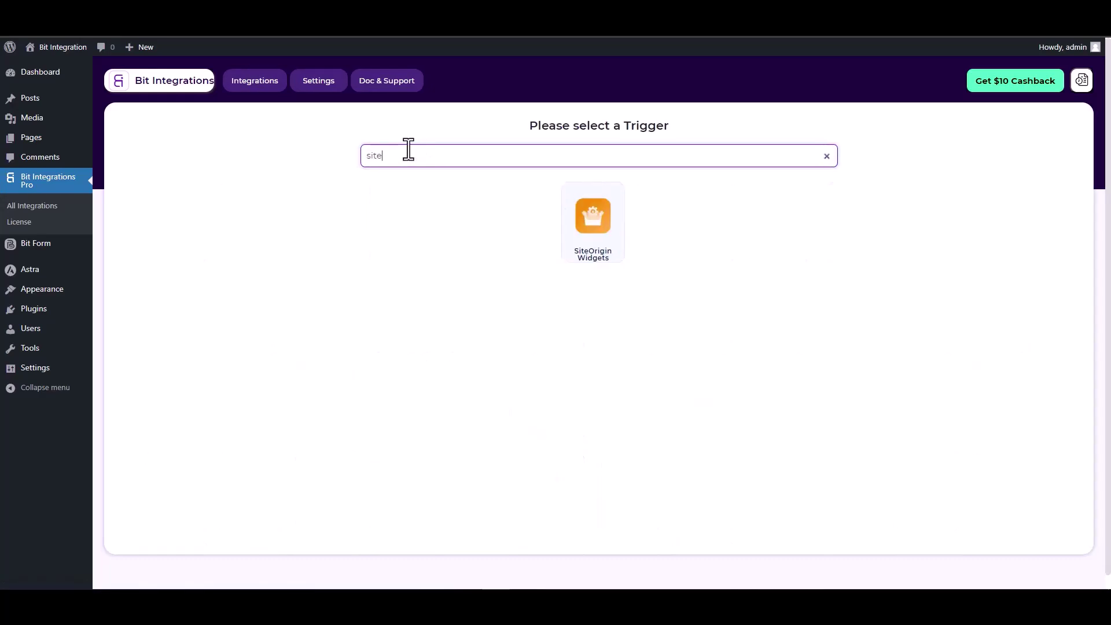
click(601, 223)
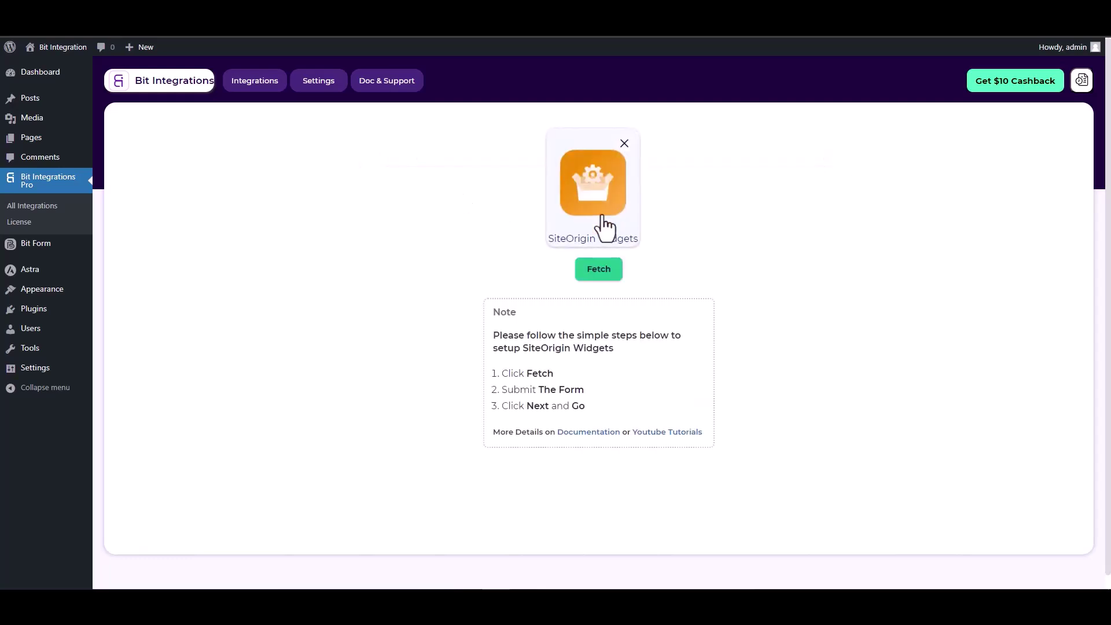
click(599, 270)
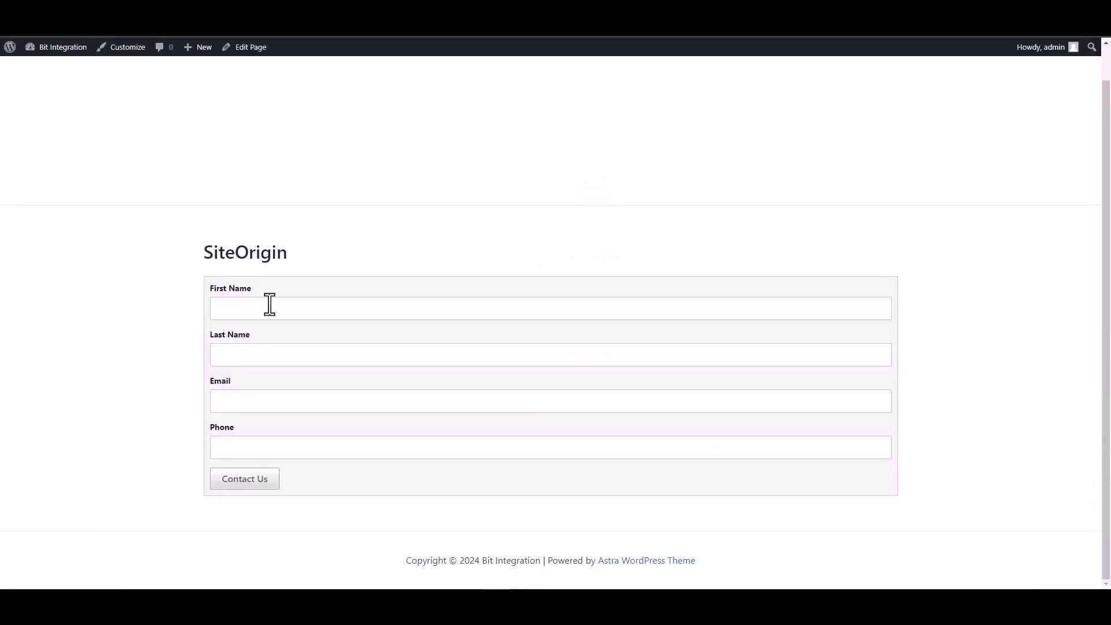
Step: Fill the contact form with test name 'test', an e-mail and a phone number, and submit it
click(270, 305)
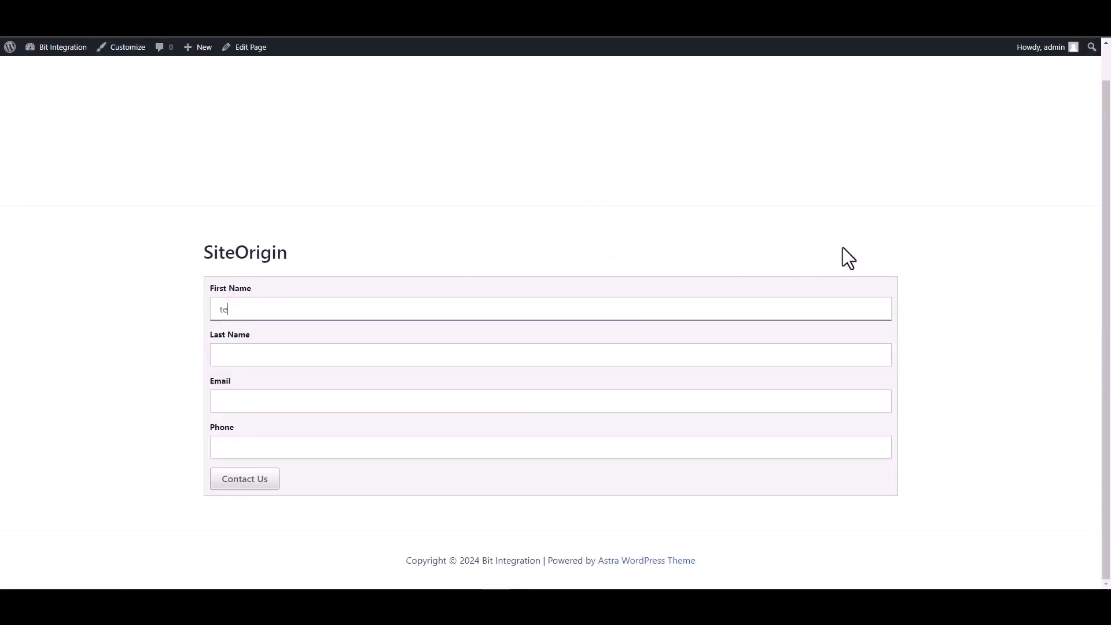
click(848, 354)
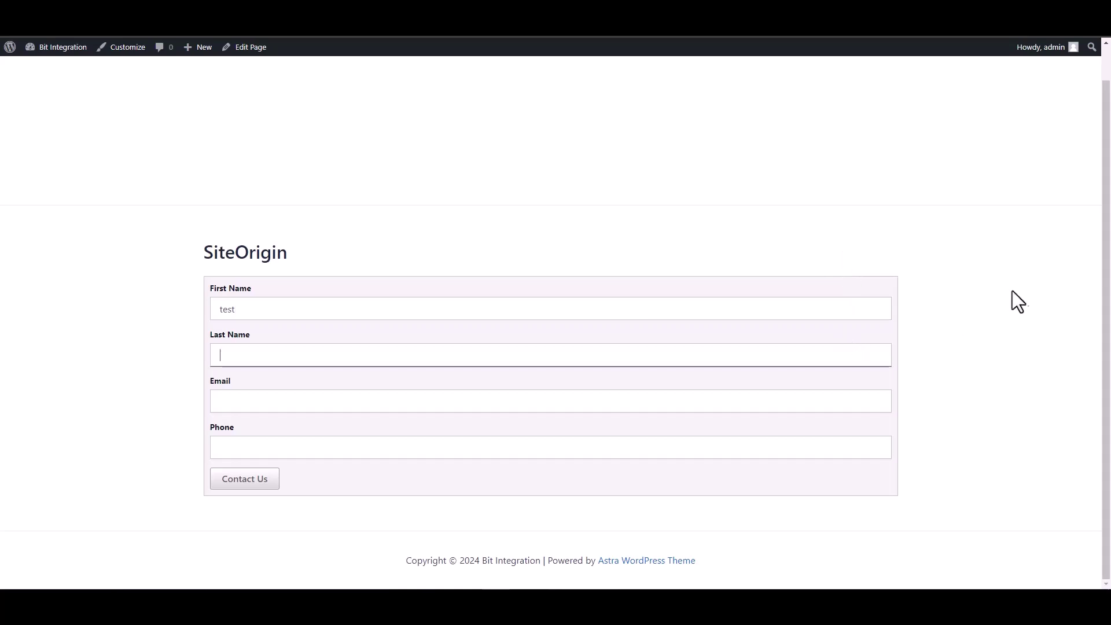
text(test1)
click(794, 388)
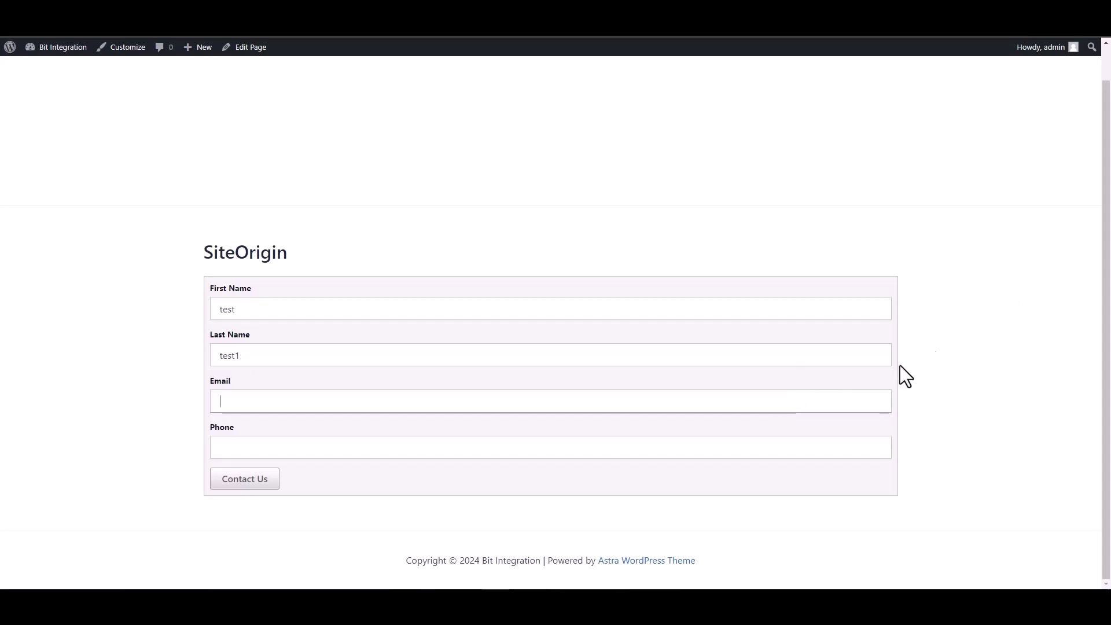
text(test@test.com)
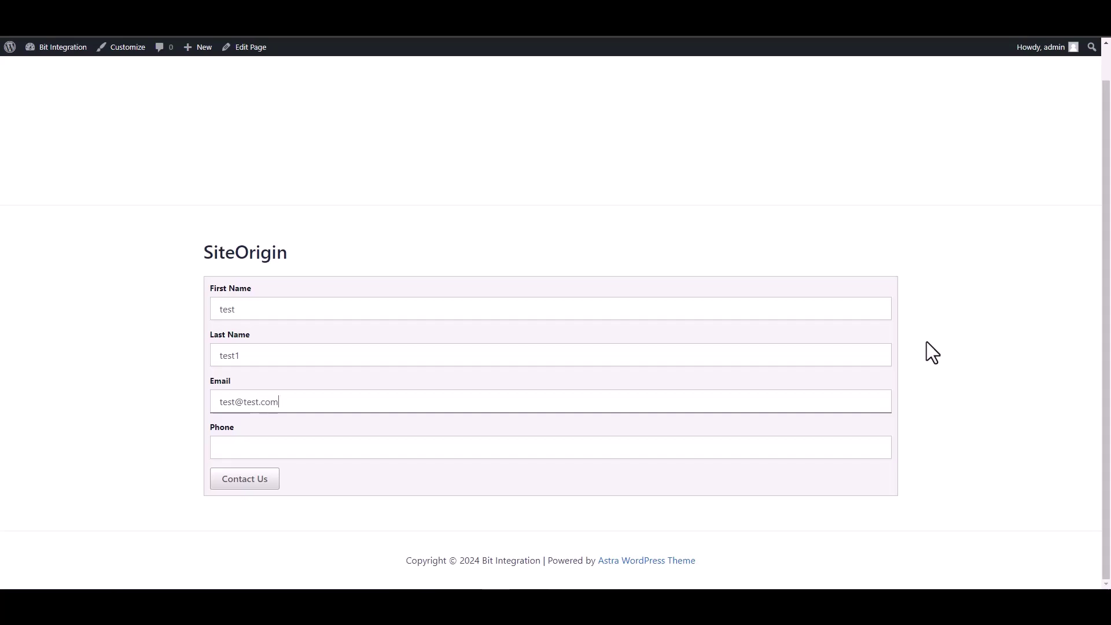
click(827, 454)
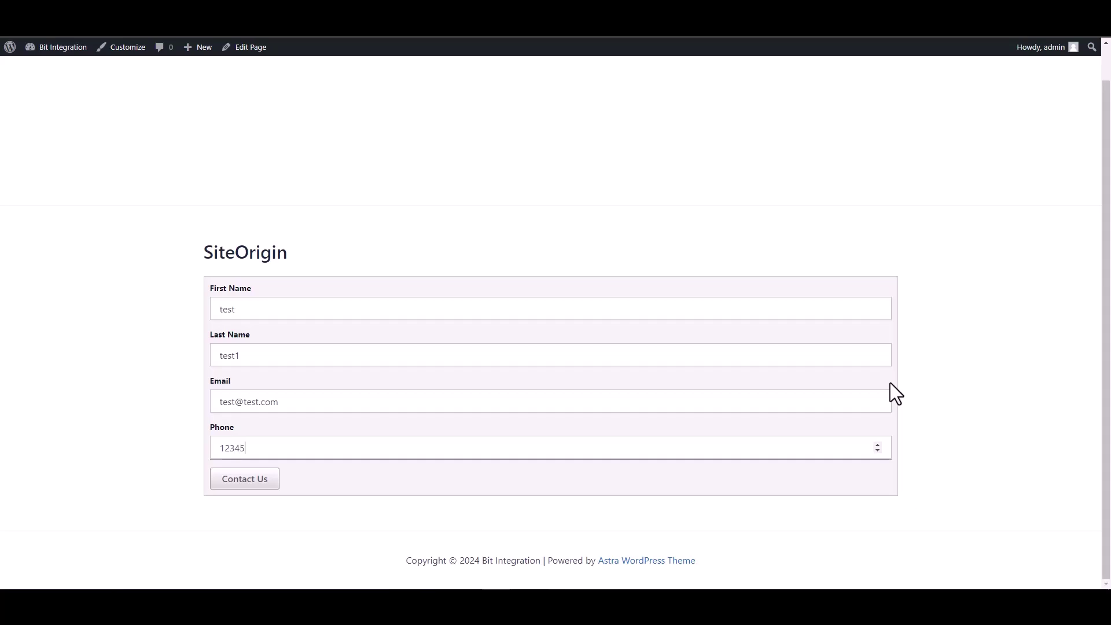
click(264, 483)
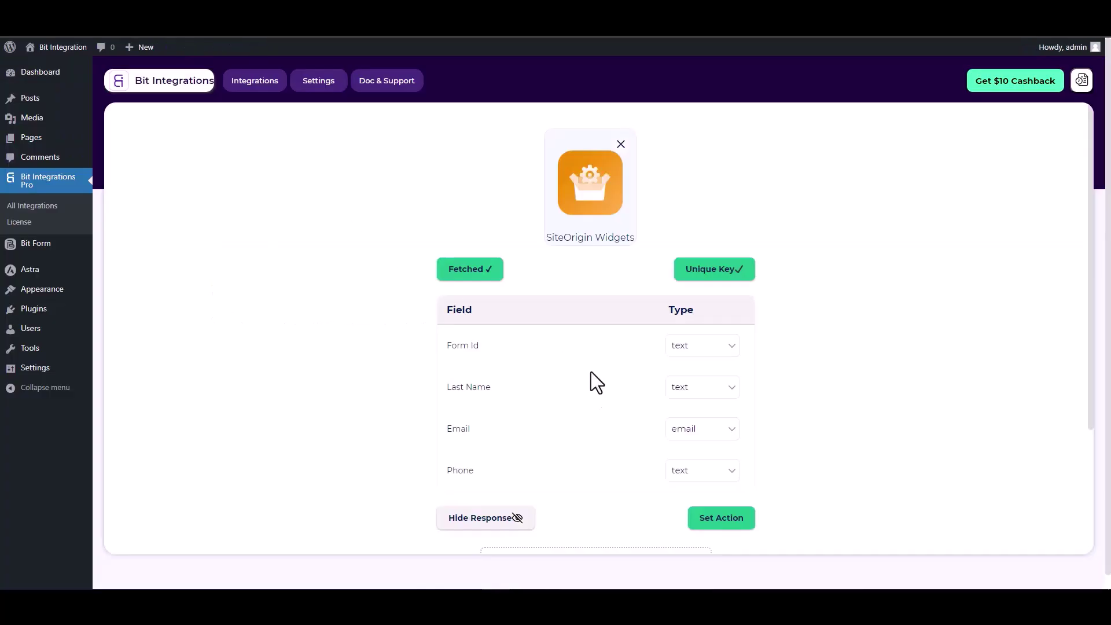
Step: Review the fetched SiteOrigin fields, then set FlowMattic as the integration's action
scroll(666, 399, down, 2)
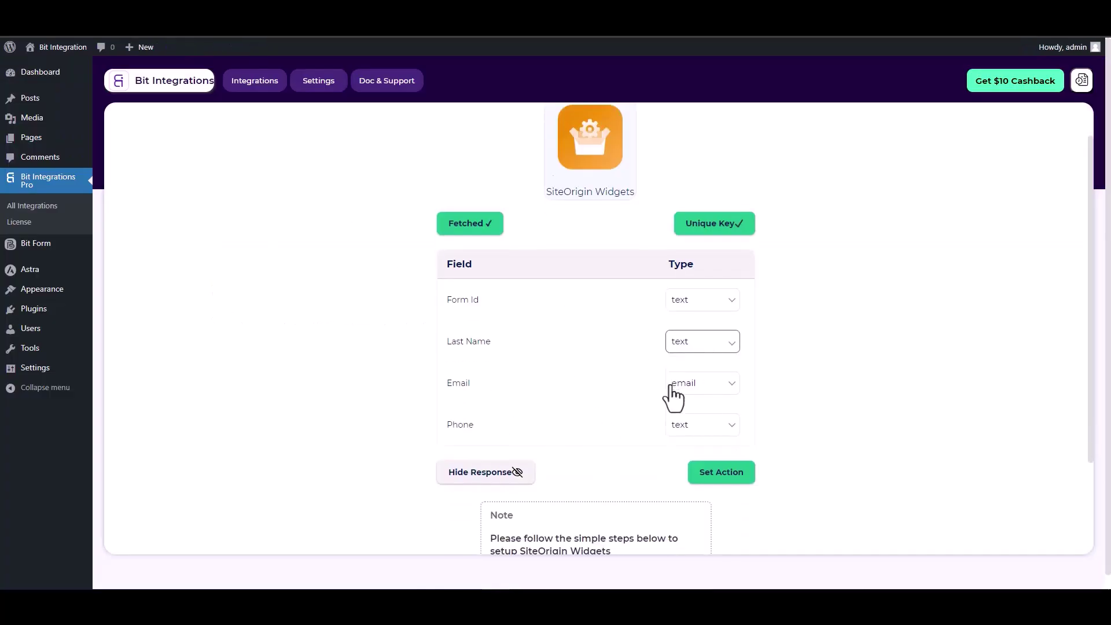
scroll(664, 342, up, 1)
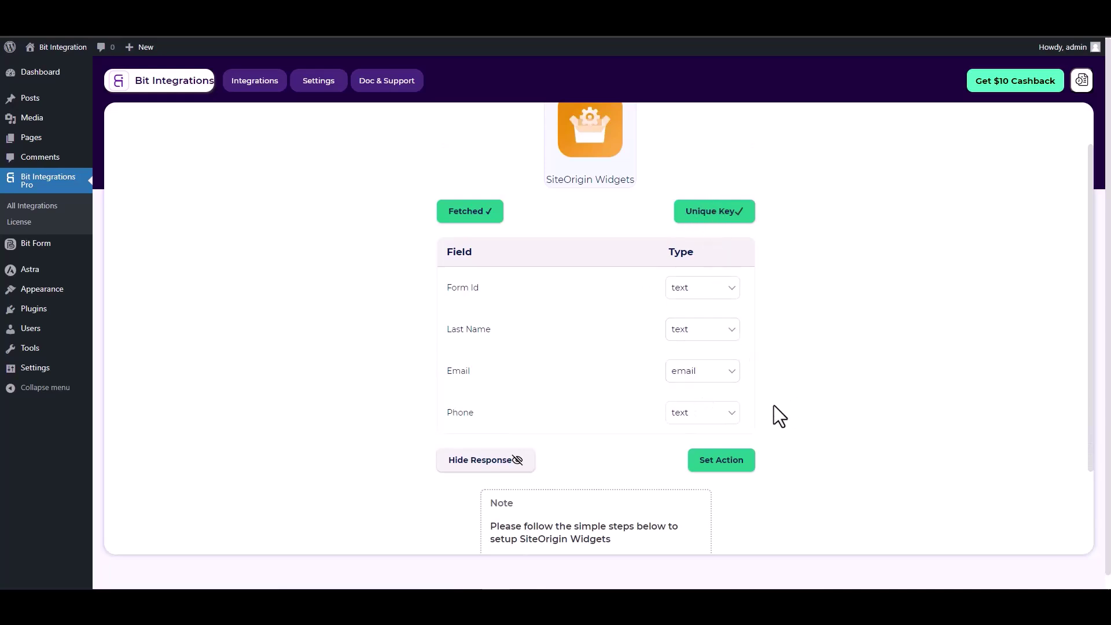
click(720, 461)
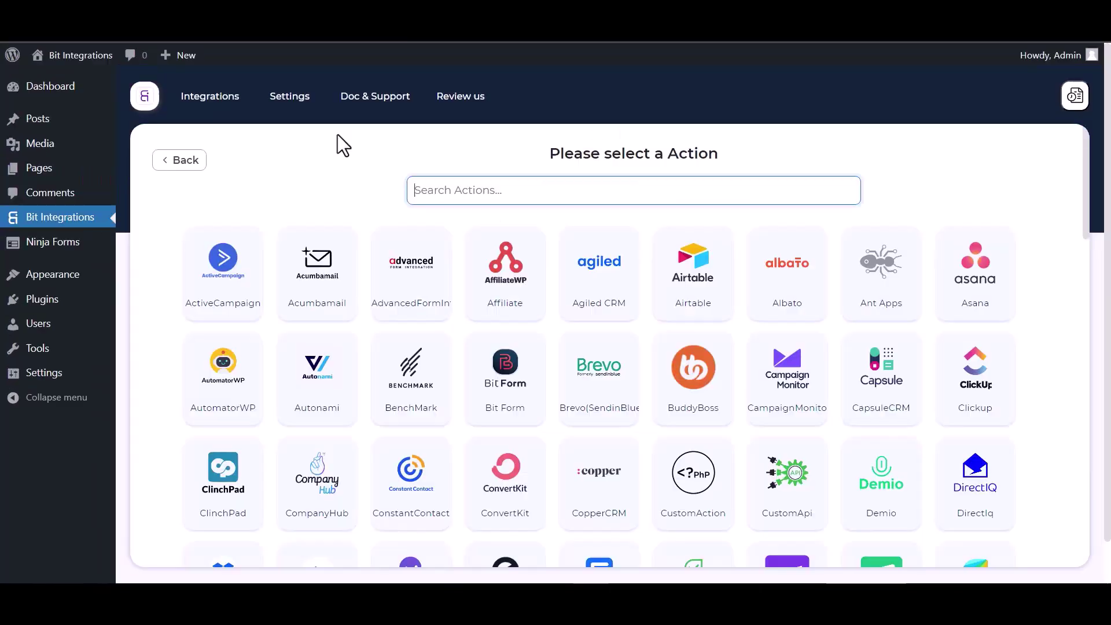
text(flow)
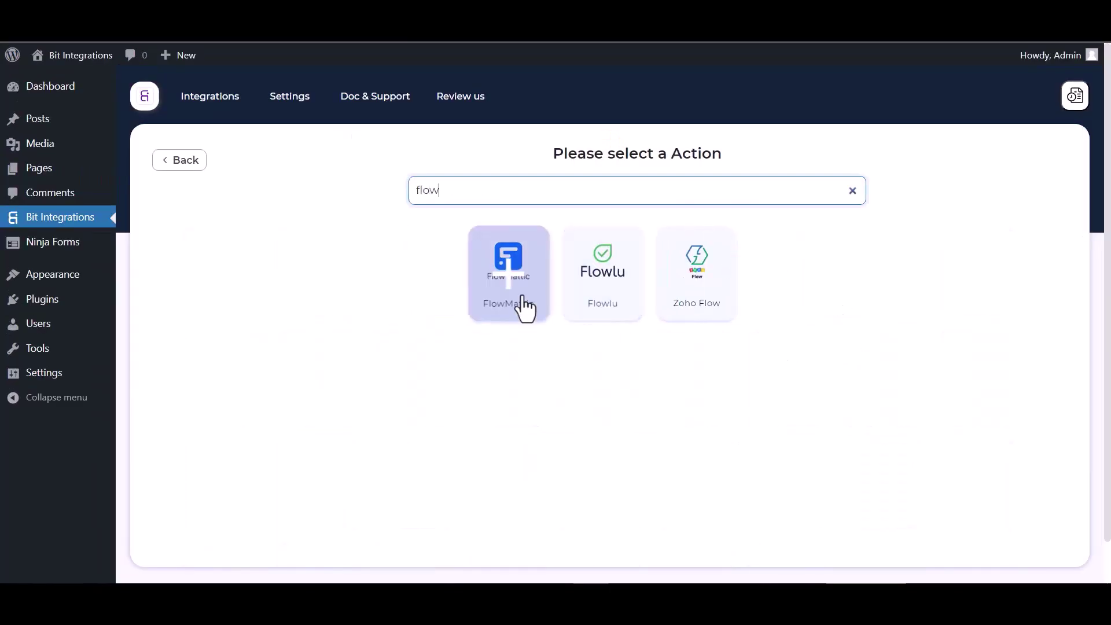
click(519, 303)
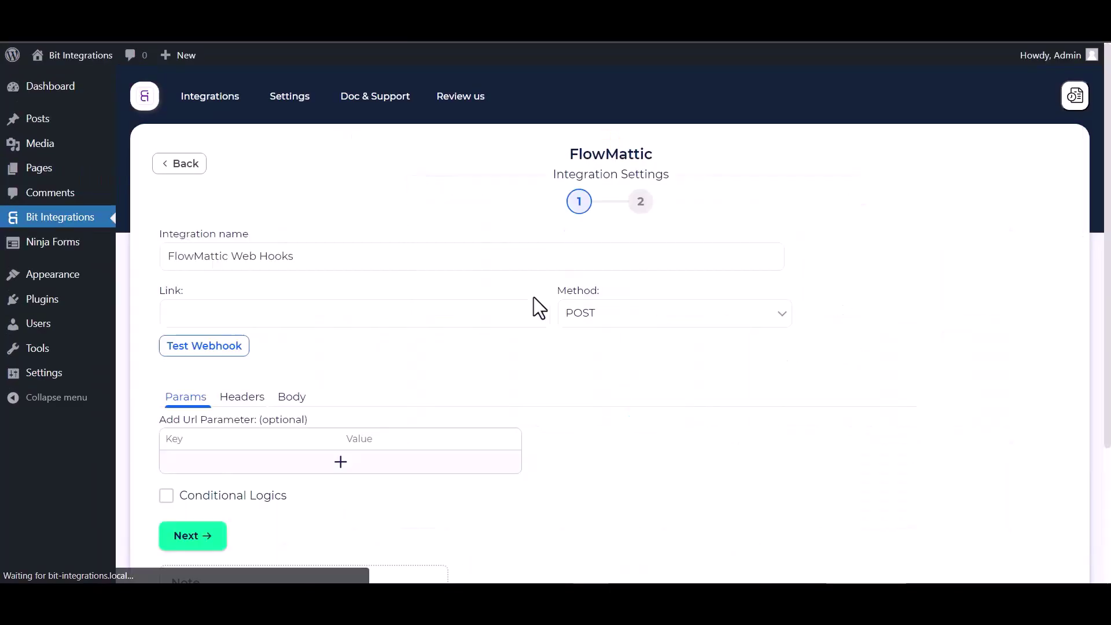
click(223, 316)
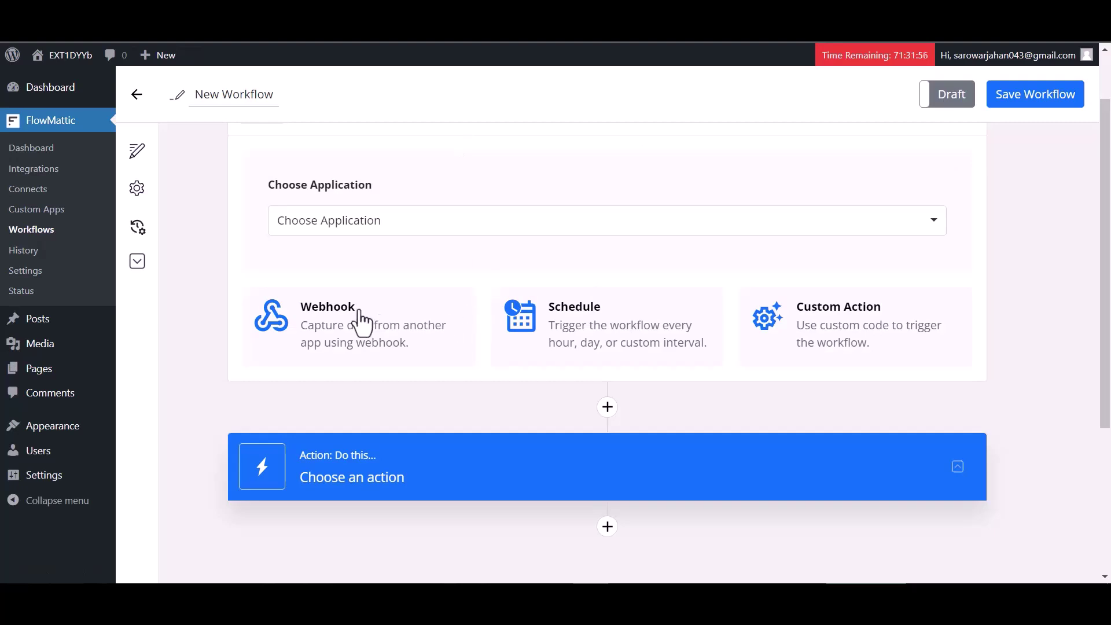
Step: Give the FlowMattic workflow a Webhook trigger, copy its URL and start capturing webhook data
scroll(367, 265, down, 1)
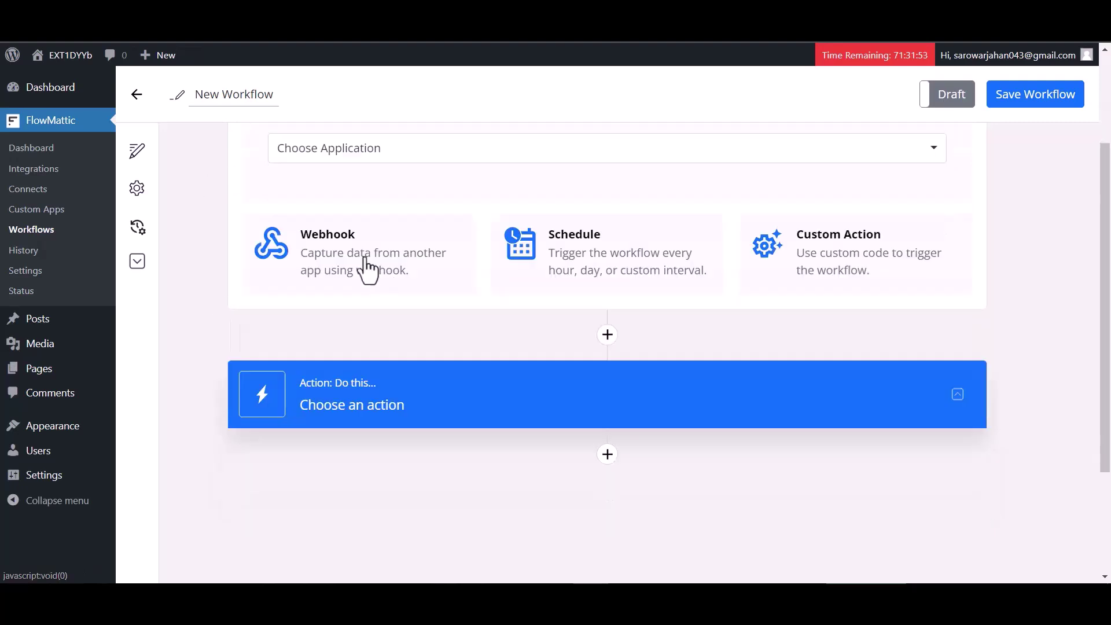
click(367, 266)
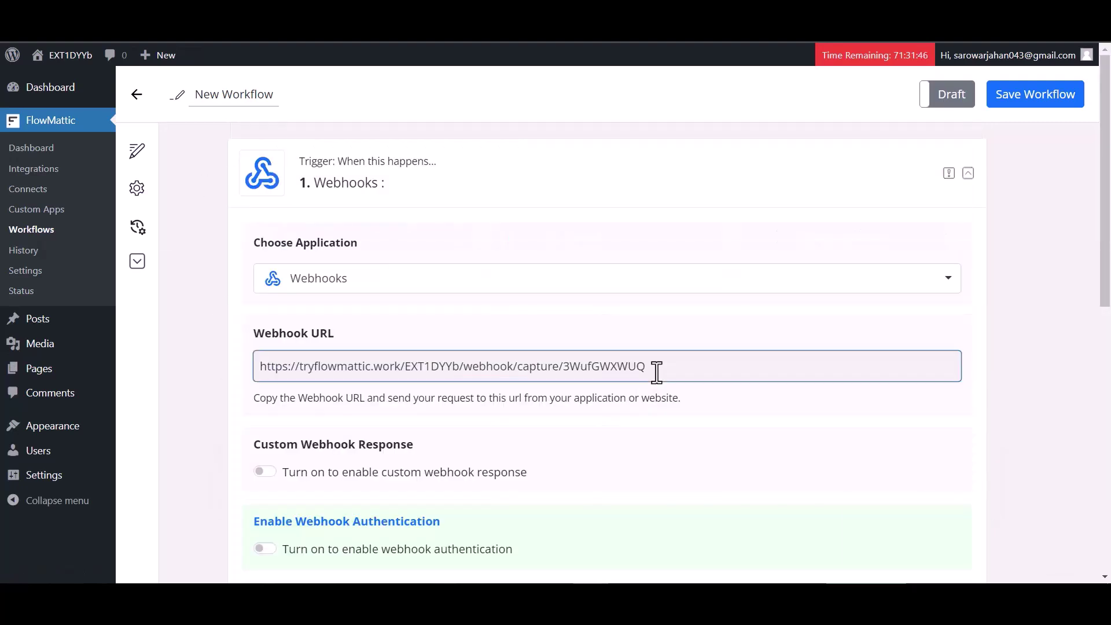
click(658, 370)
scroll(520, 443, down, 3)
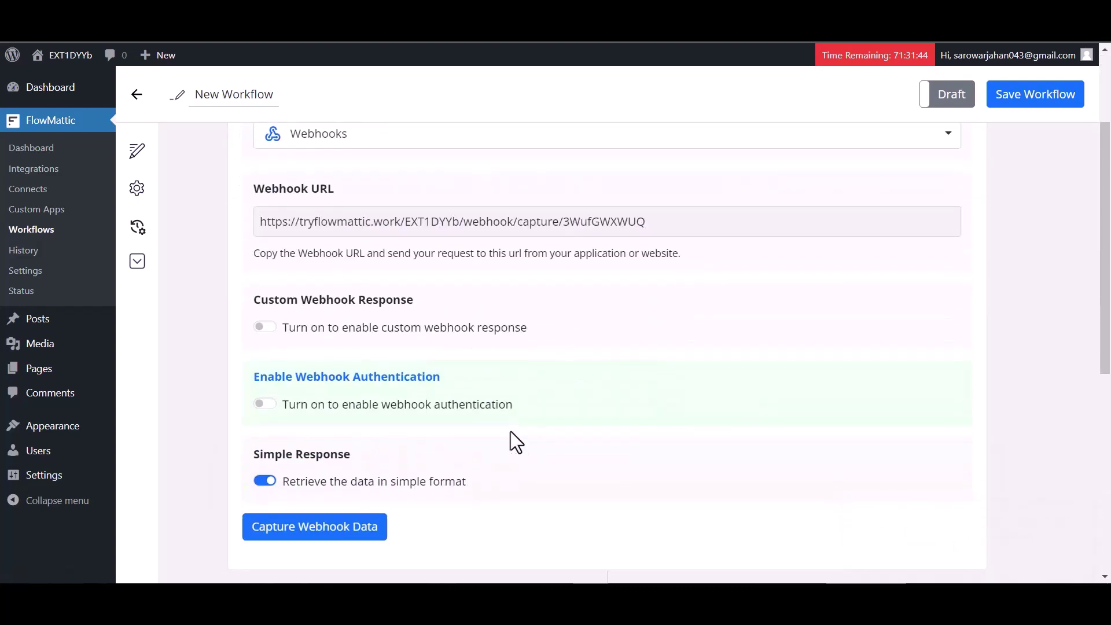
click(322, 529)
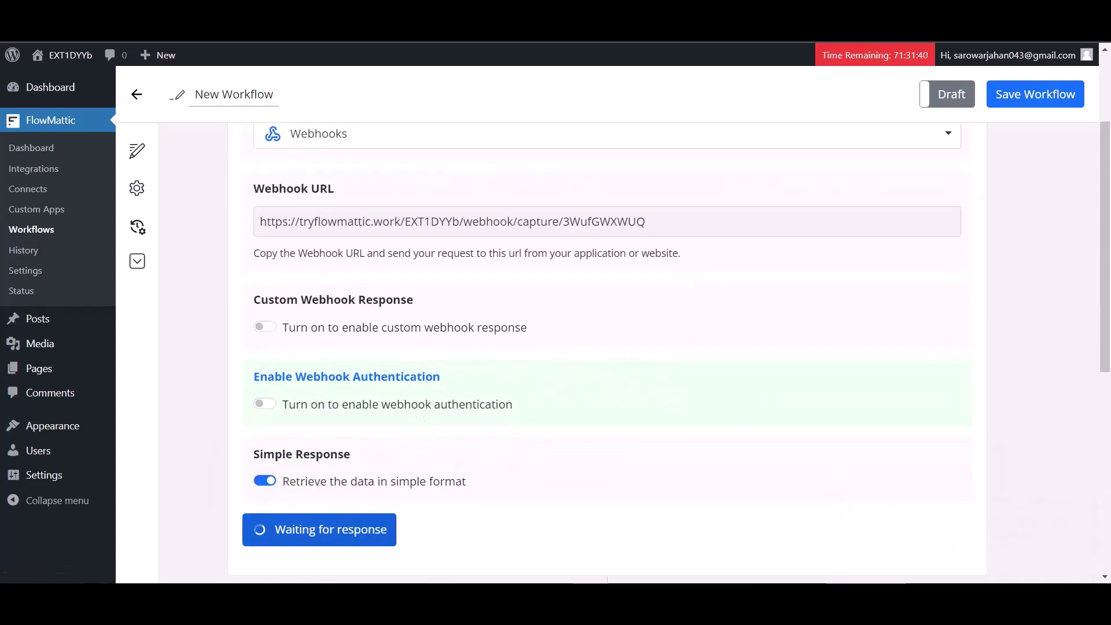
key(ctrl+Tab)
click(202, 307)
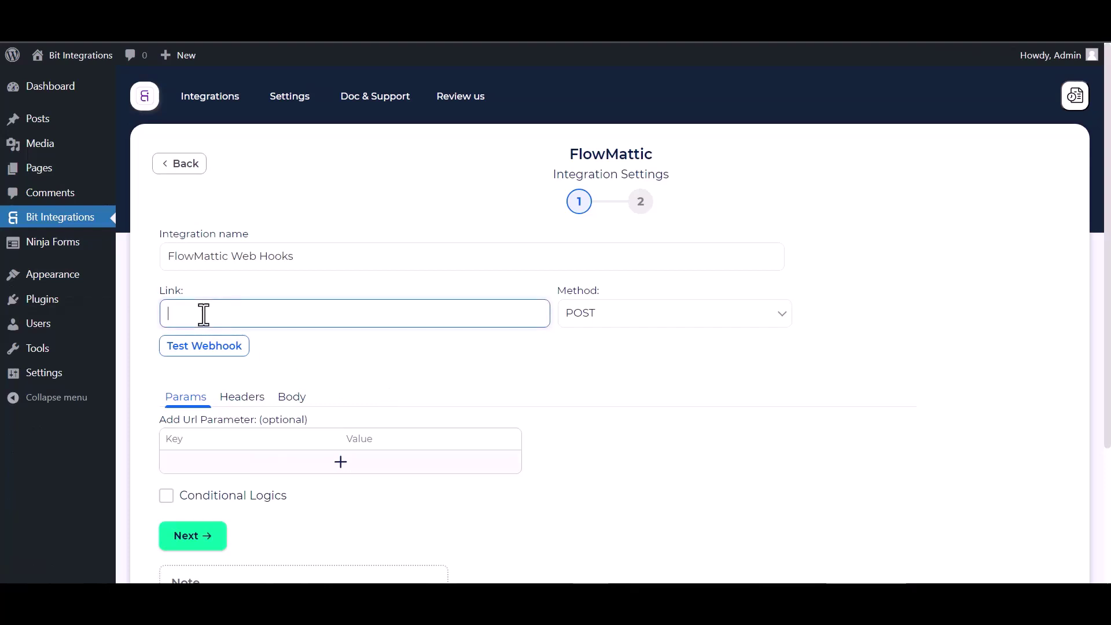
Step: Paste the FlowMattic webhook URL as the Link and send all data as application/json
key(ctrl+v)
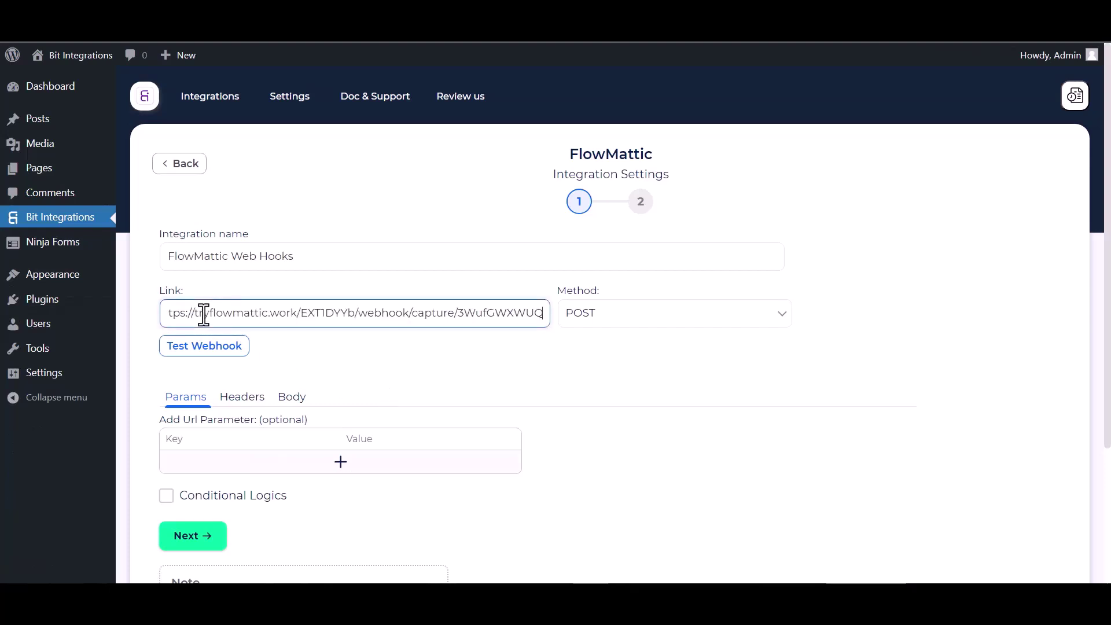
click(280, 397)
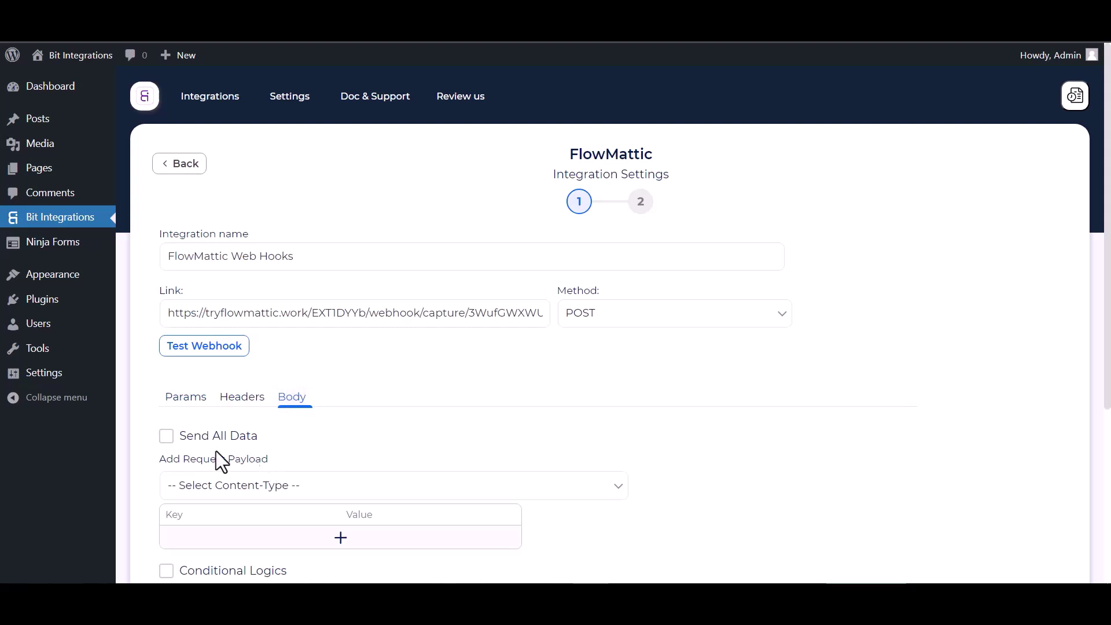
click(174, 437)
scroll(302, 439, down, 1)
click(307, 413)
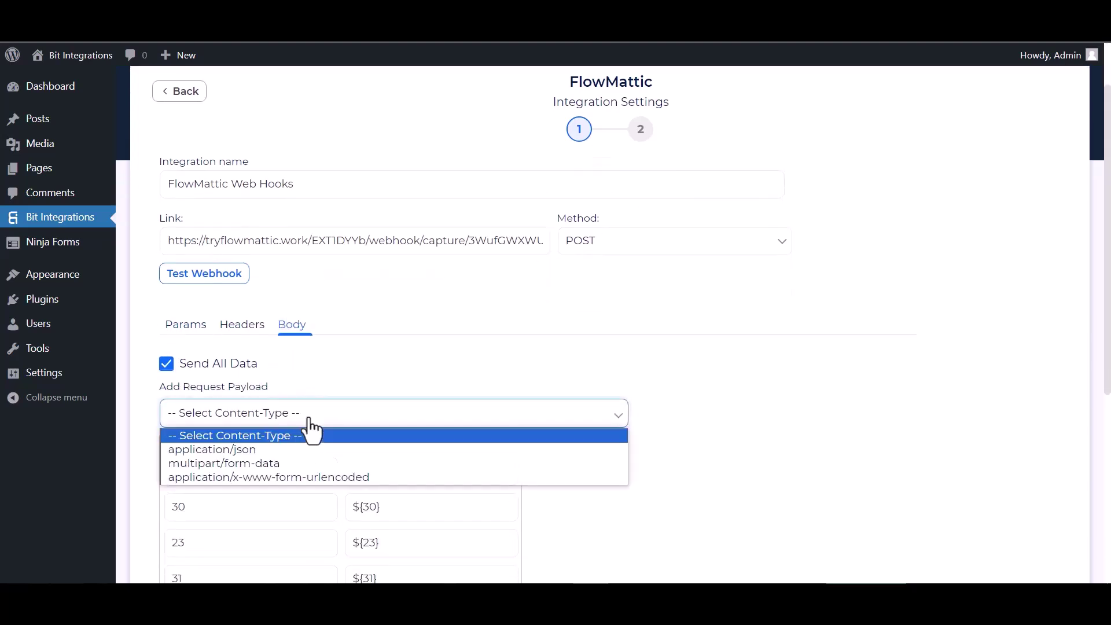
click(247, 450)
scroll(266, 452, down, 2)
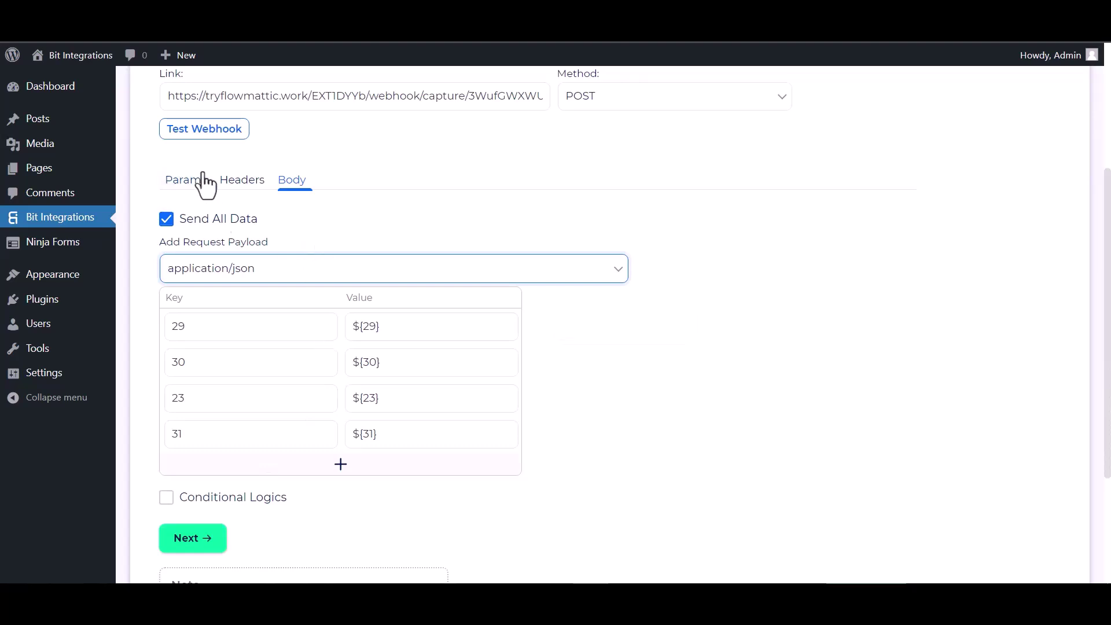
Step: Send a test request to the webhook, then finish and save the integration
click(202, 134)
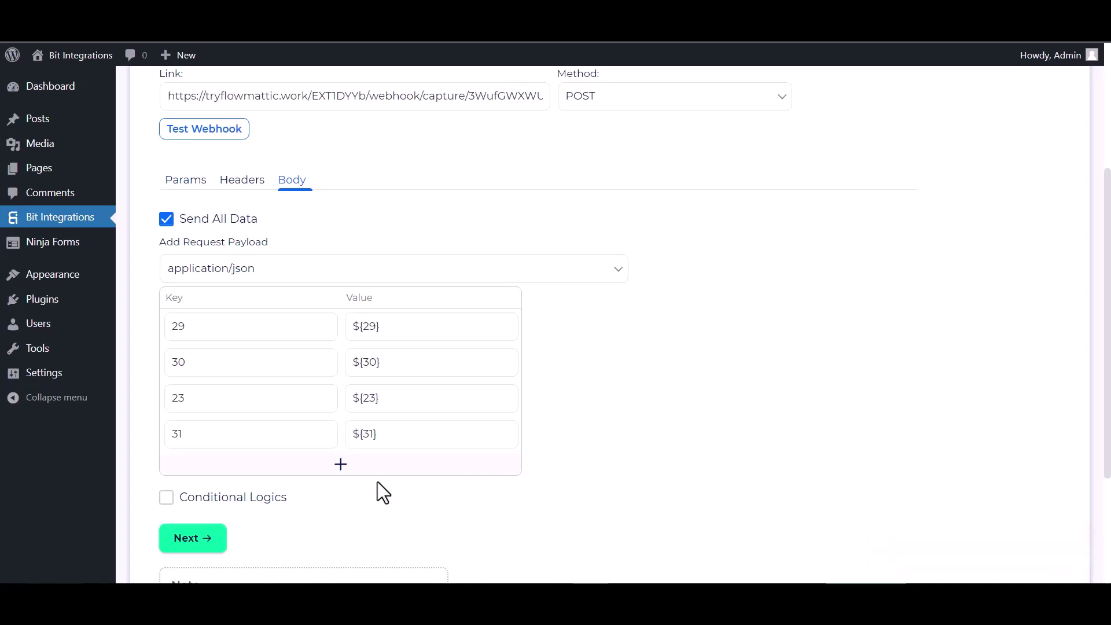
scroll(347, 480, down, 1)
click(199, 466)
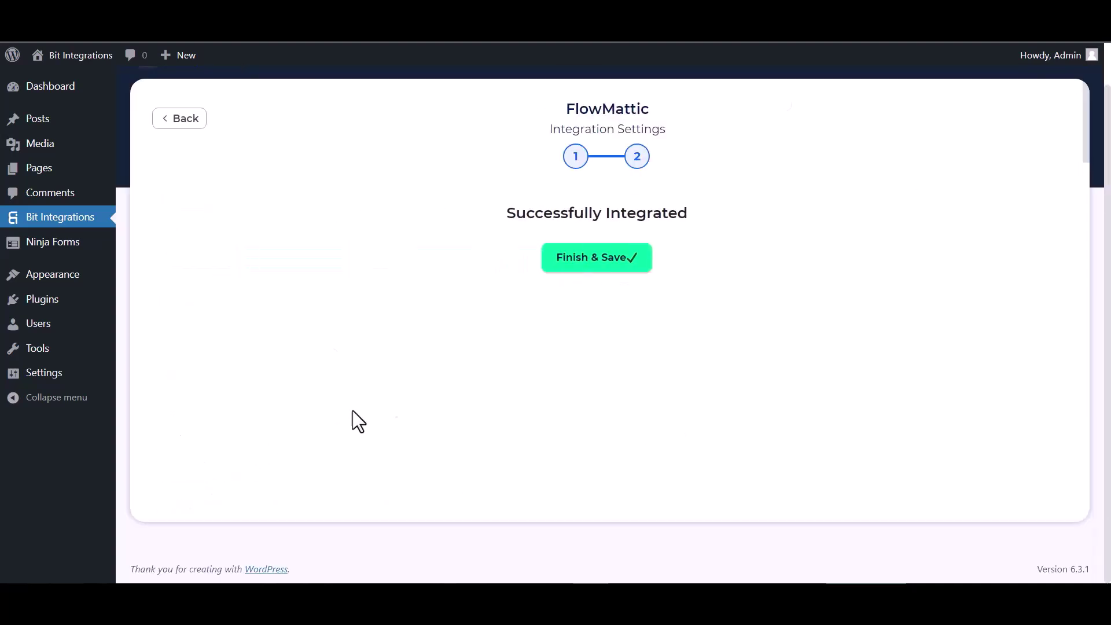
click(597, 267)
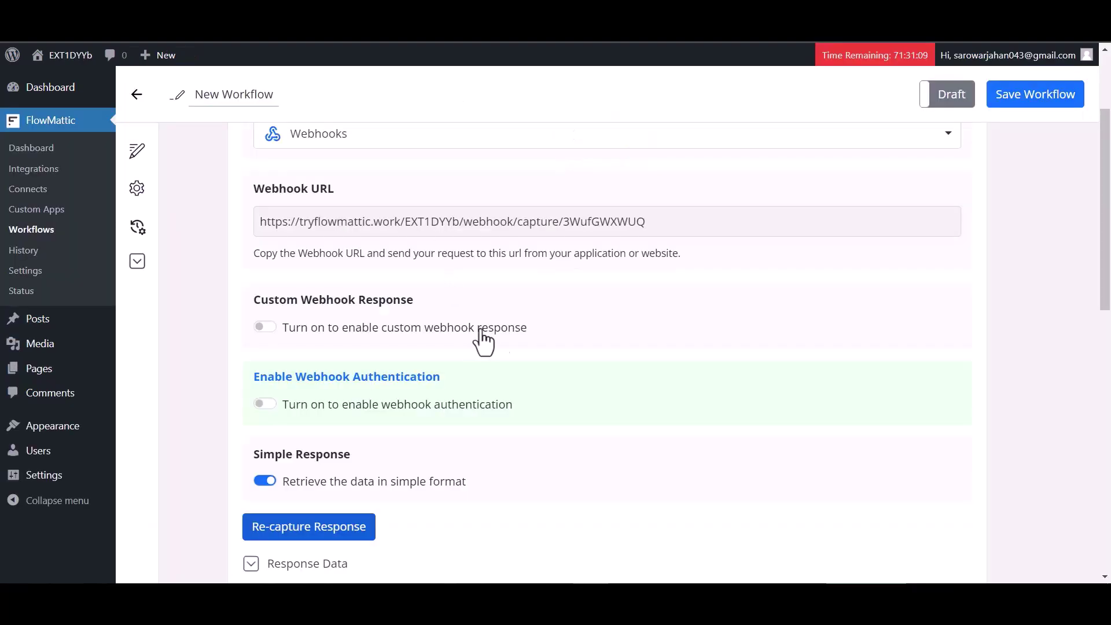
scroll(501, 347, down, 6)
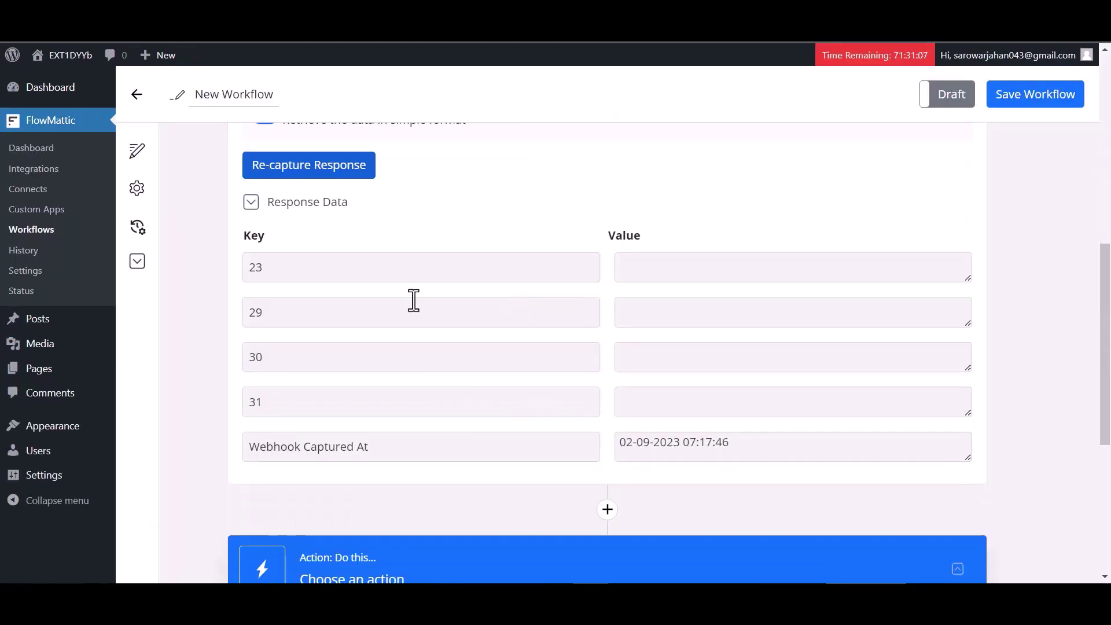
scroll(431, 405, down, 3)
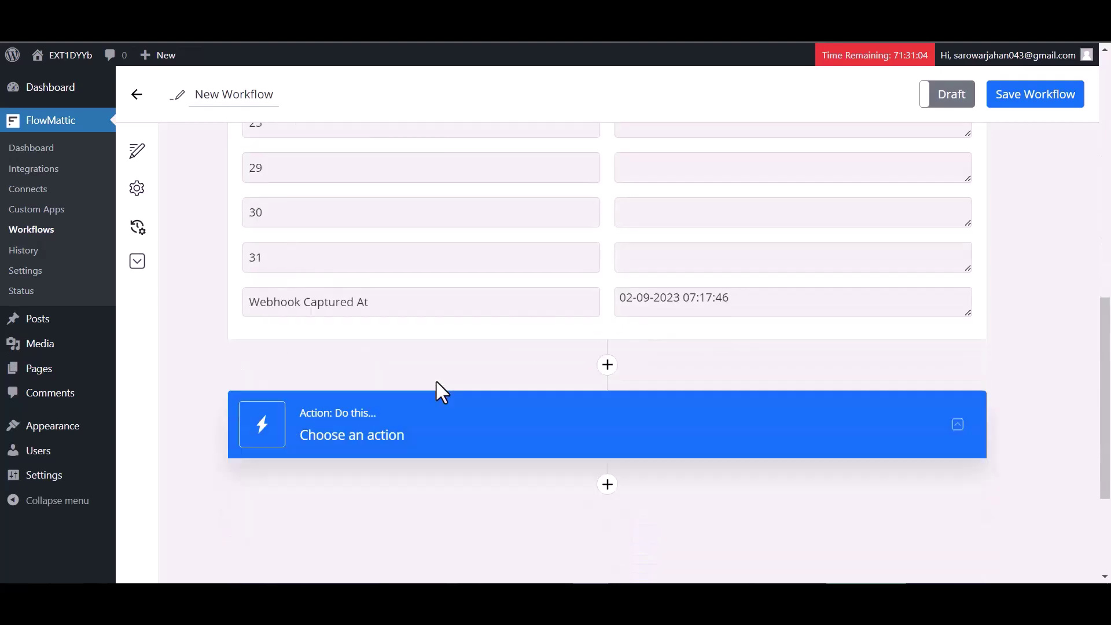
Step: Add a new workflow step using Mailchimp with the Add New Member action event
click(605, 487)
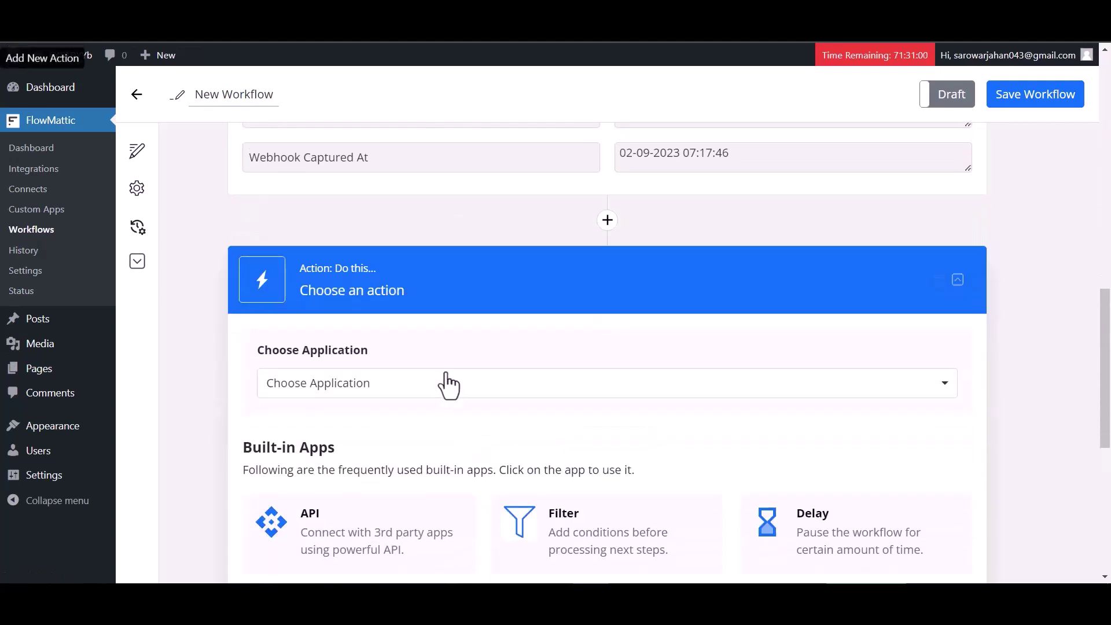
click(448, 384)
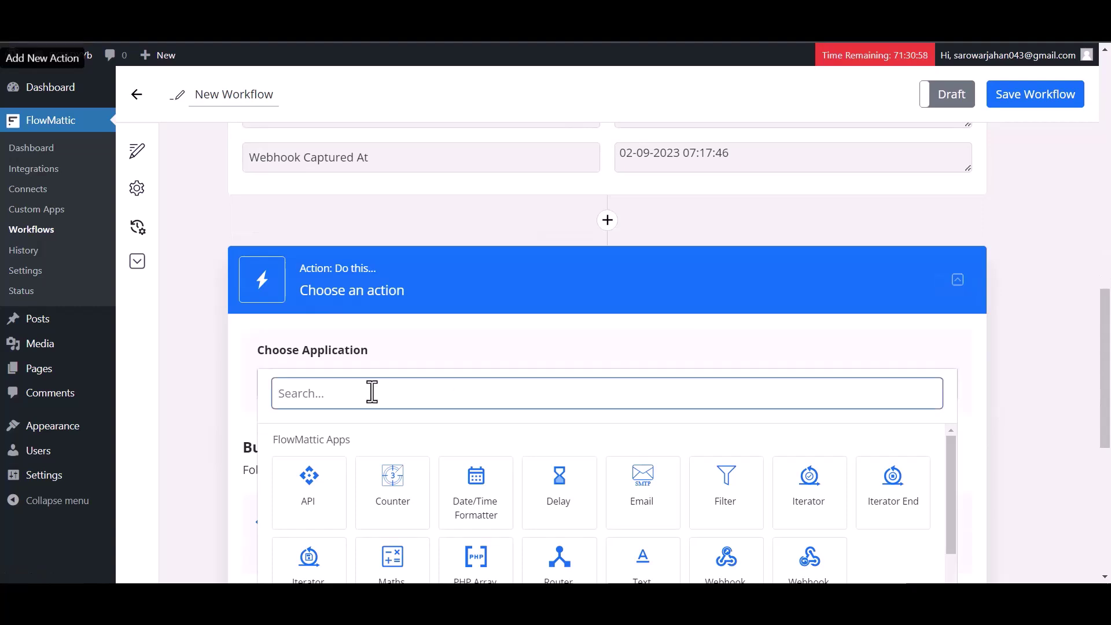
text(mail)
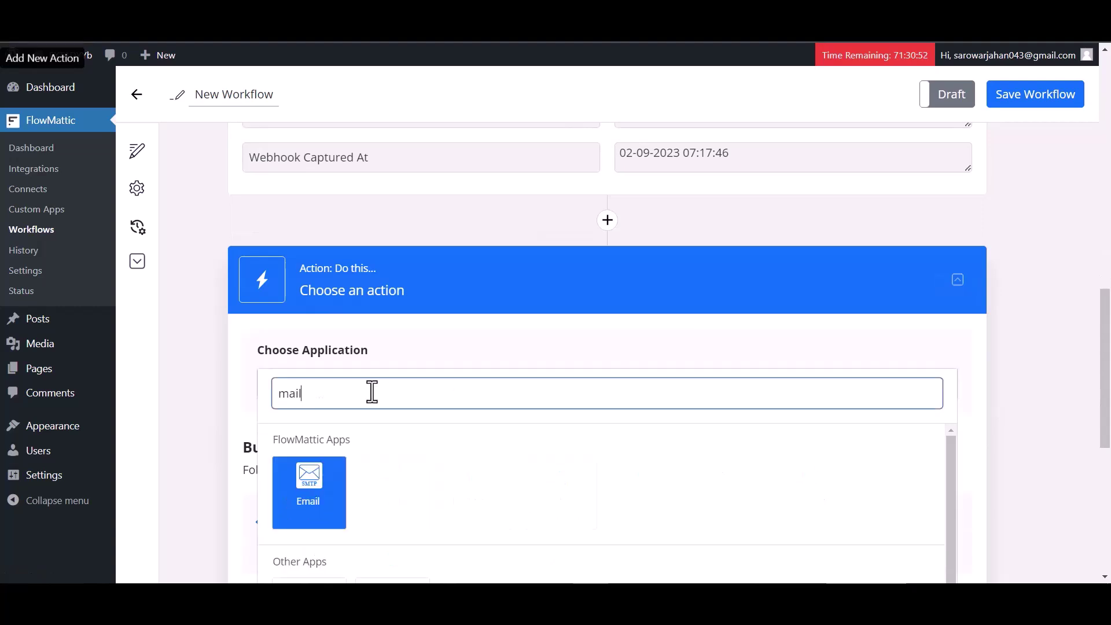
text(c)
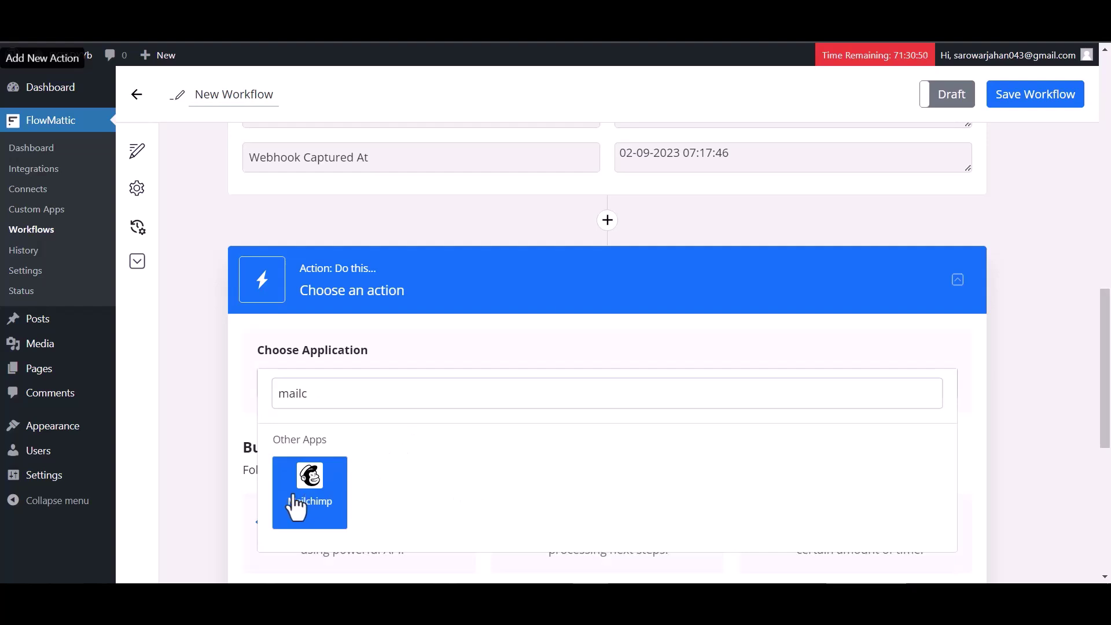
click(298, 507)
scroll(469, 421, down, 1)
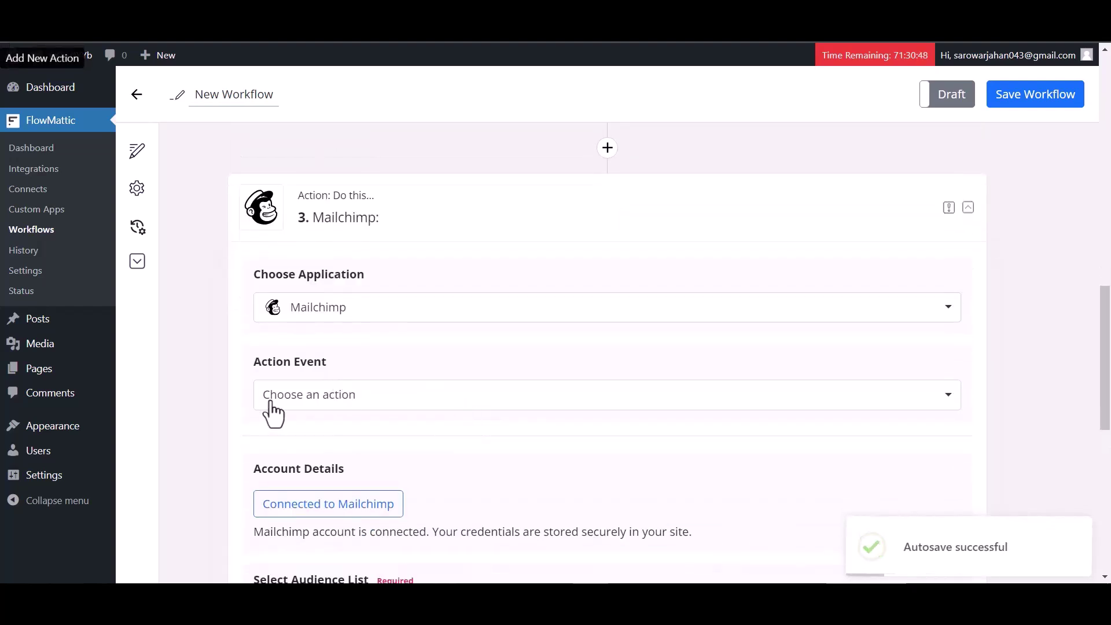
click(346, 399)
click(322, 452)
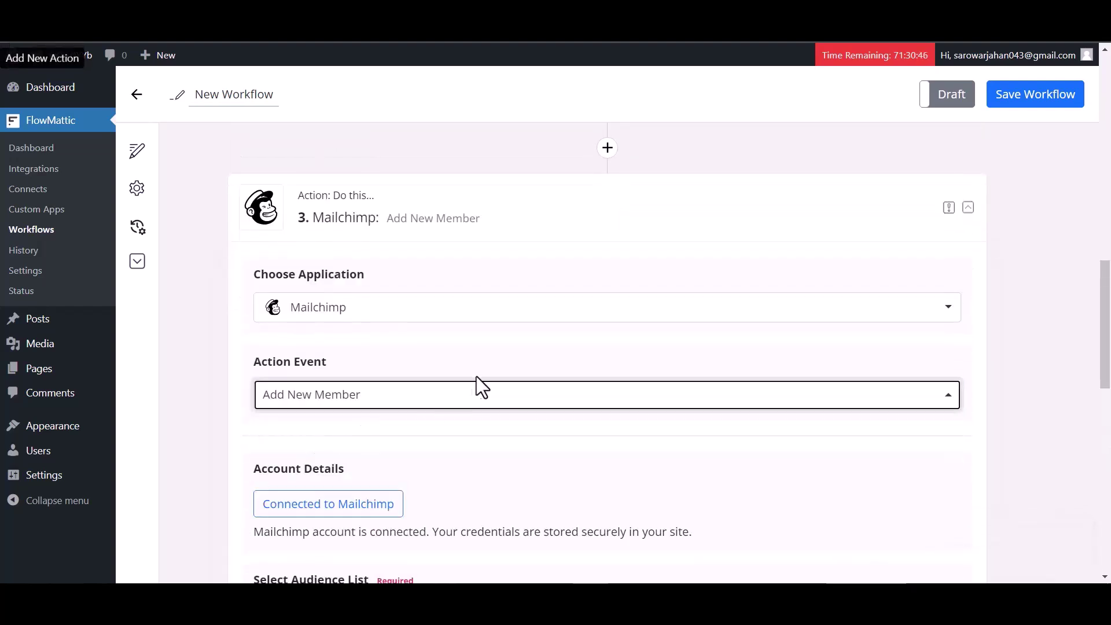
scroll(477, 384, down, 3)
Step: Connect the Mailchimp account by logging in and allowing FlowMattic access
click(342, 302)
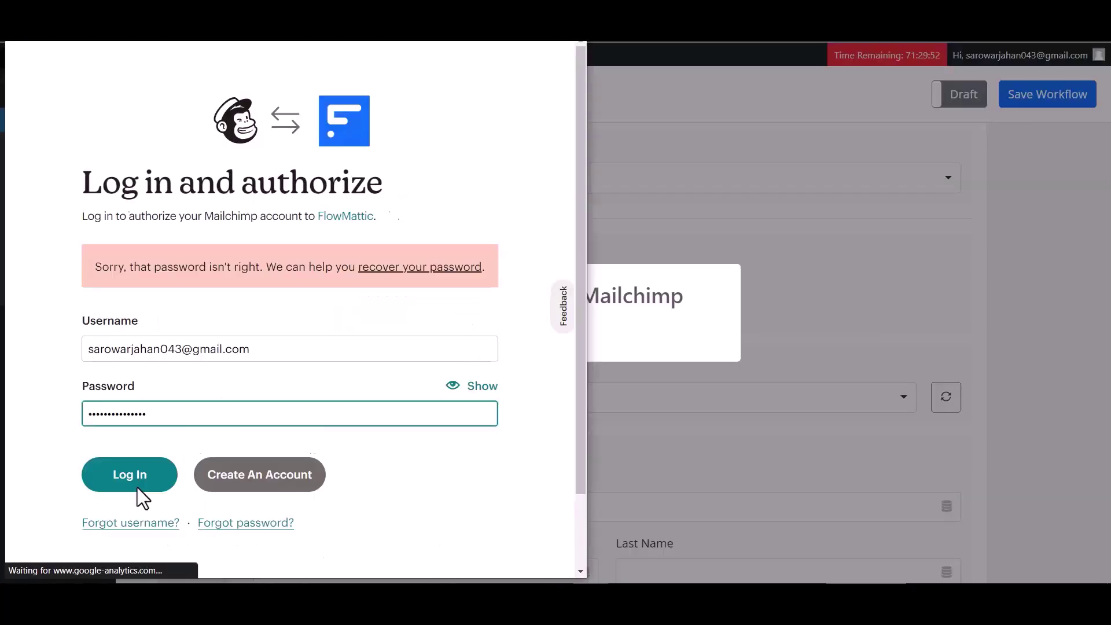
click(140, 480)
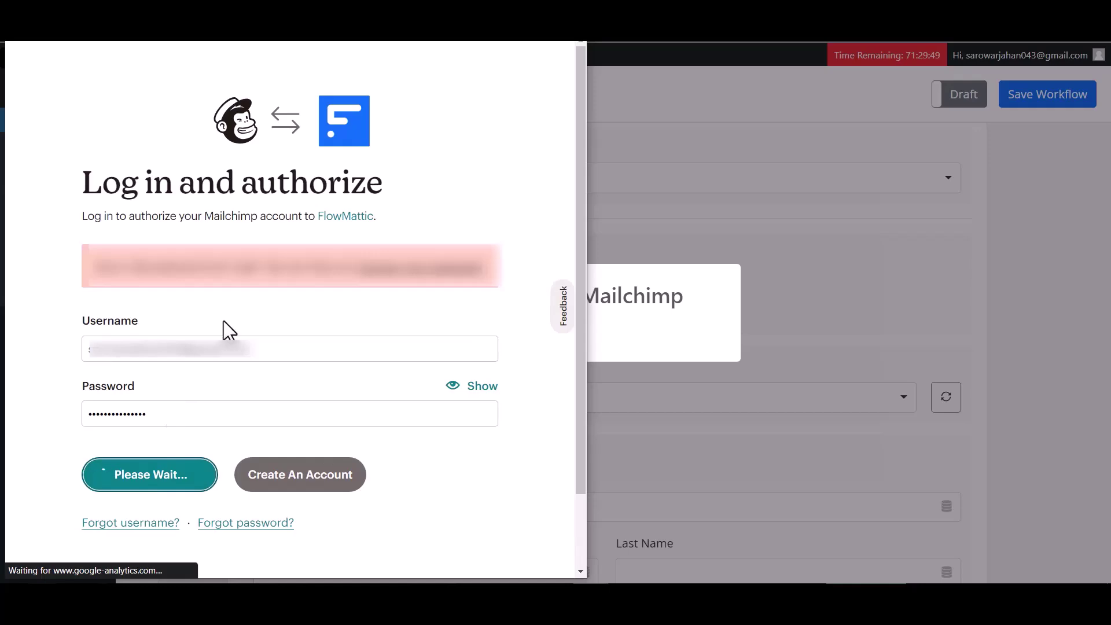
scroll(240, 399, down, 2)
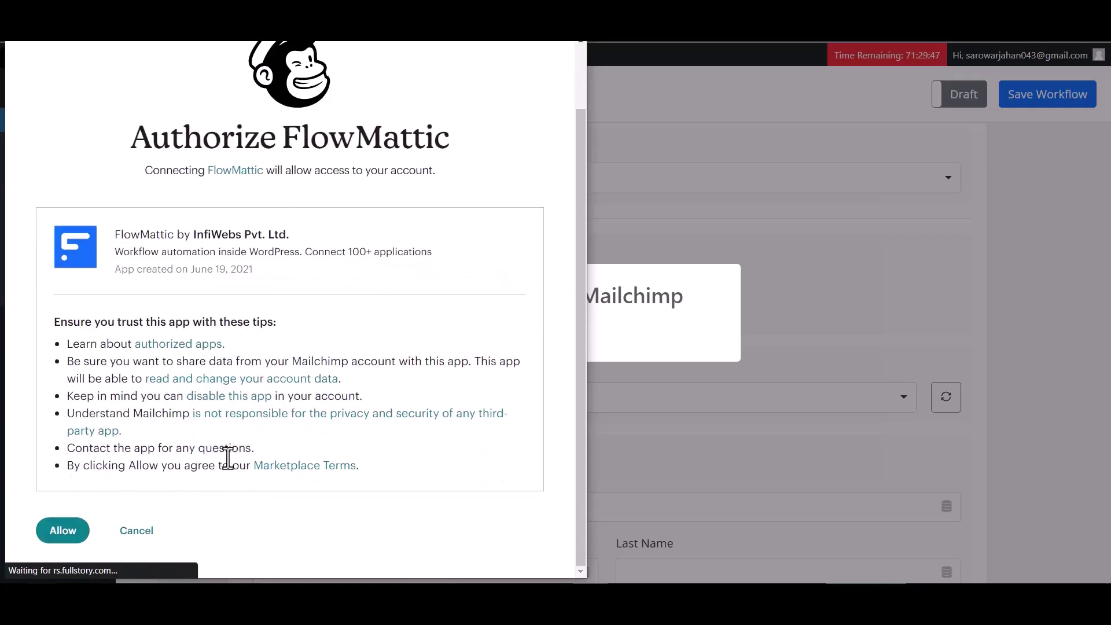
click(61, 530)
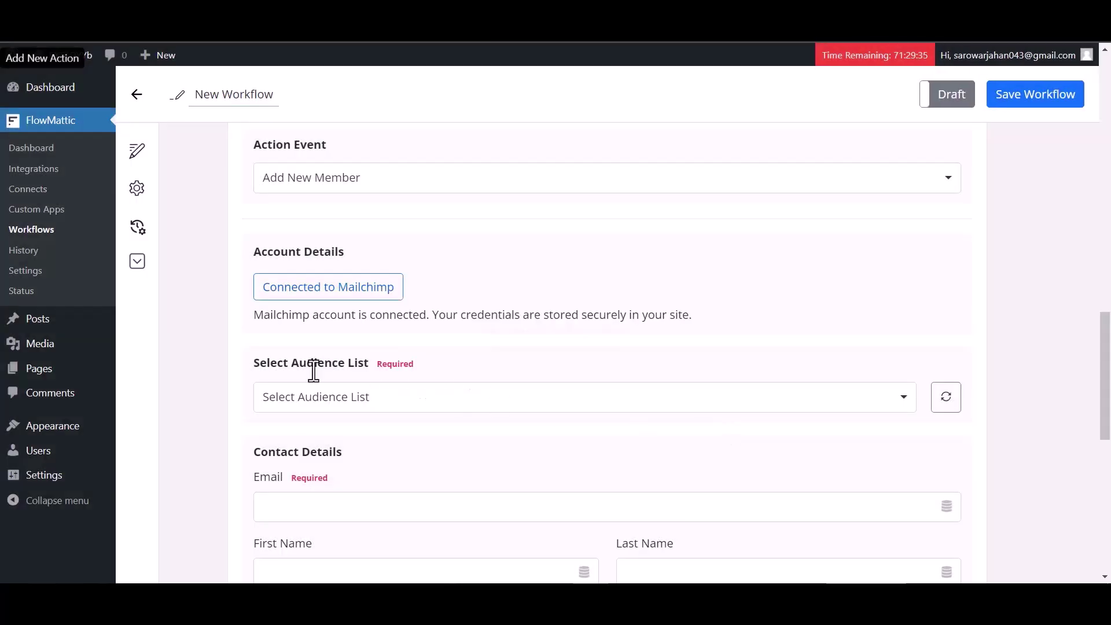
Step: Choose the account's audience list and map webhook field 23 into Email
click(431, 403)
click(347, 457)
scroll(414, 397, down, 2)
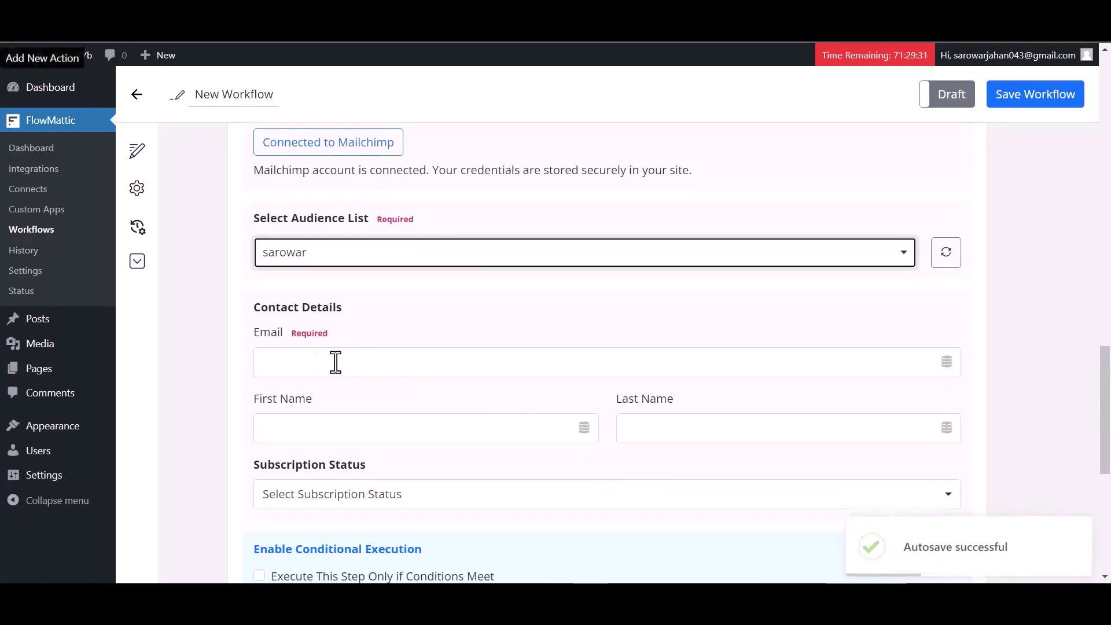
click(392, 366)
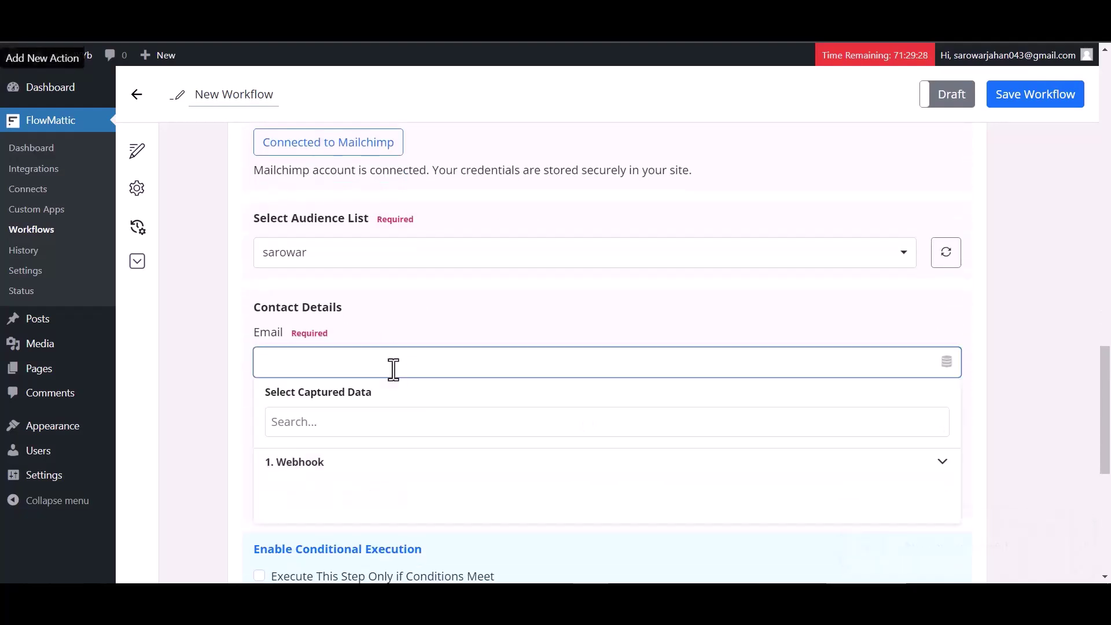
click(308, 463)
scroll(353, 416, down, 2)
click(344, 345)
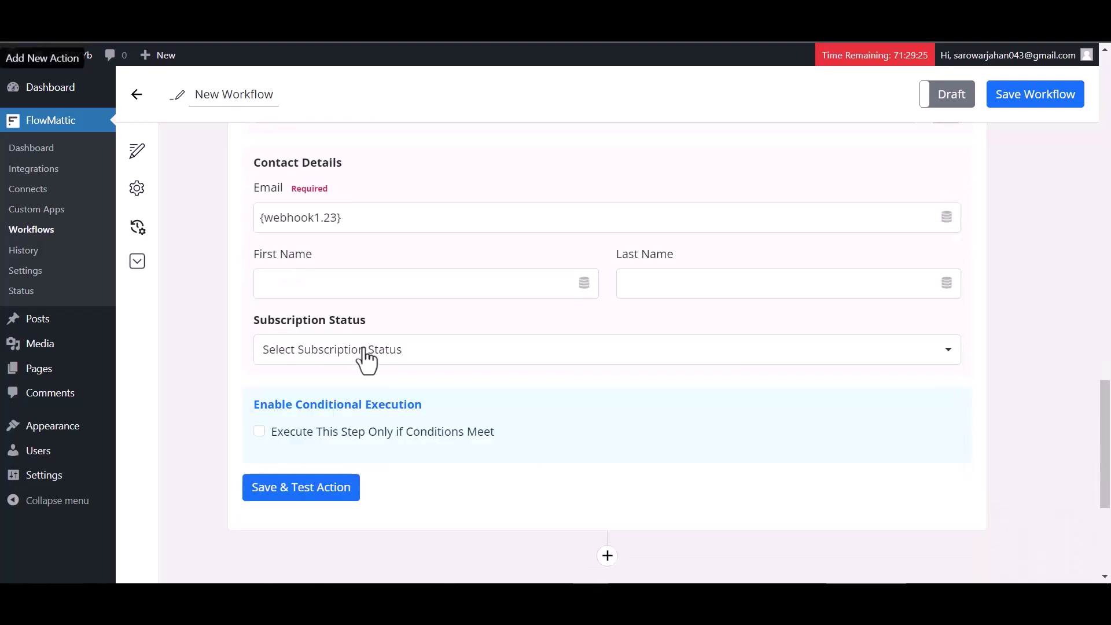
Step: Map webhook fields 29 and 30 into First and Last Name, and set status Subscribed
click(409, 289)
click(353, 383)
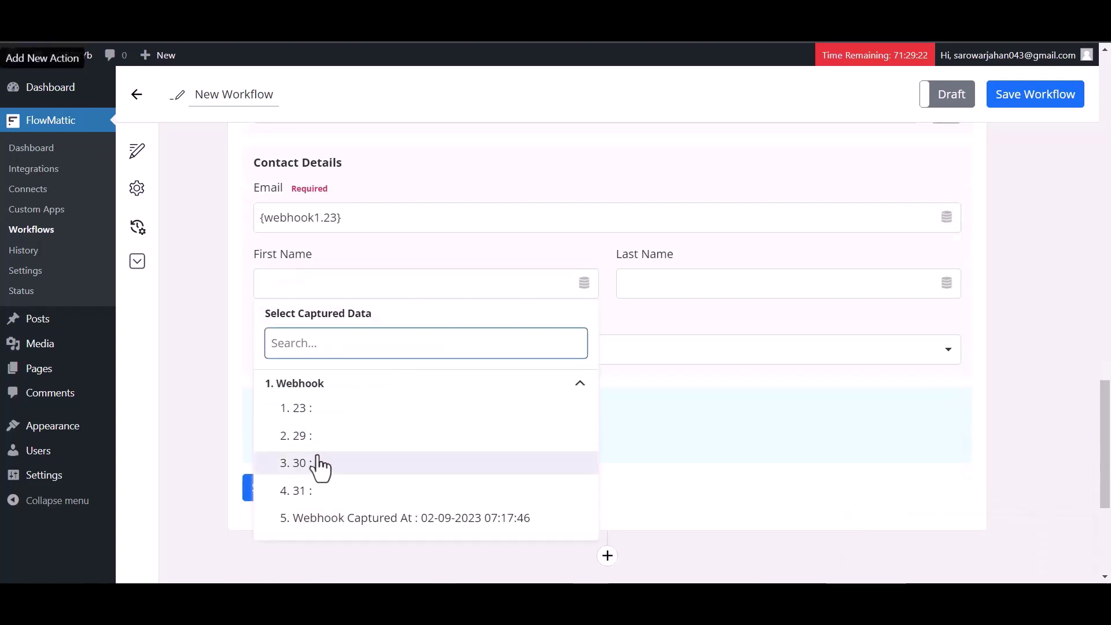
click(324, 434)
click(665, 278)
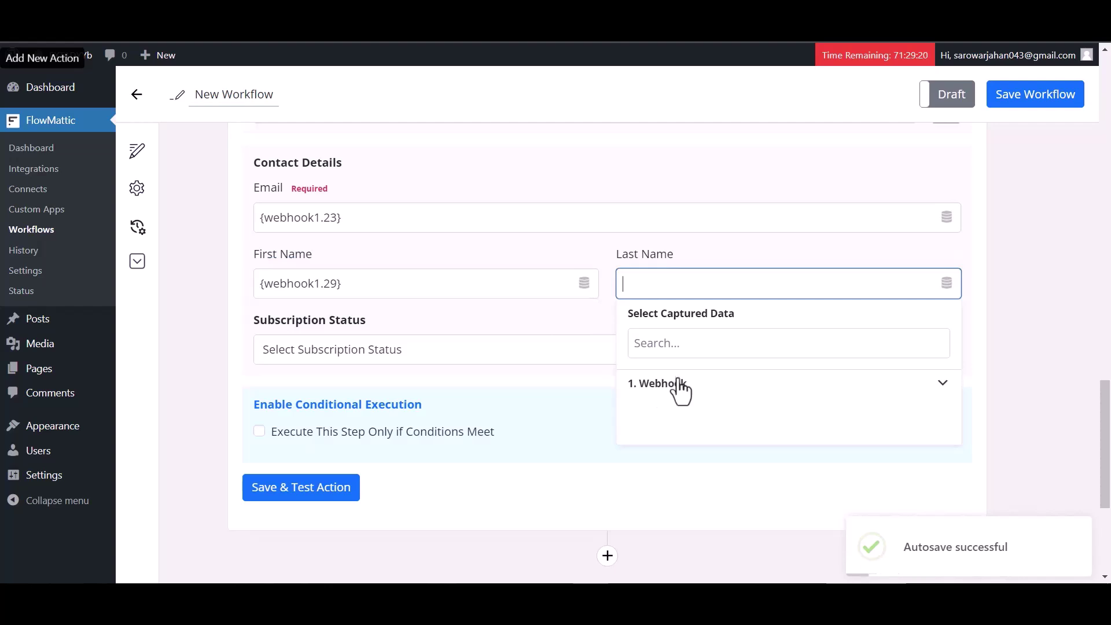
click(674, 383)
click(664, 461)
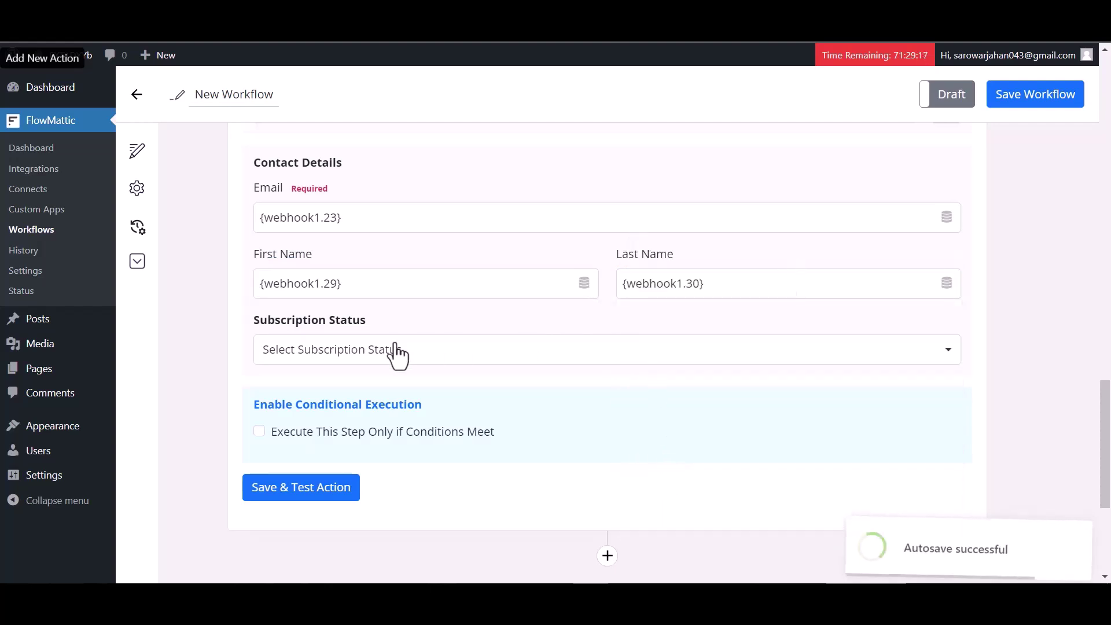
click(361, 351)
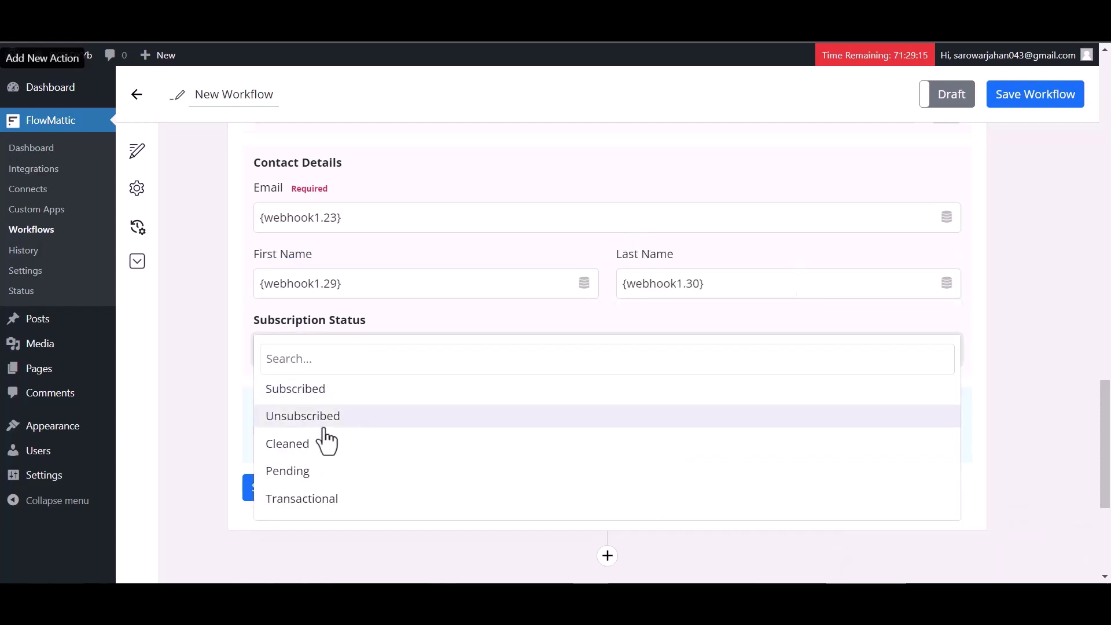
click(307, 389)
scroll(519, 380, down, 2)
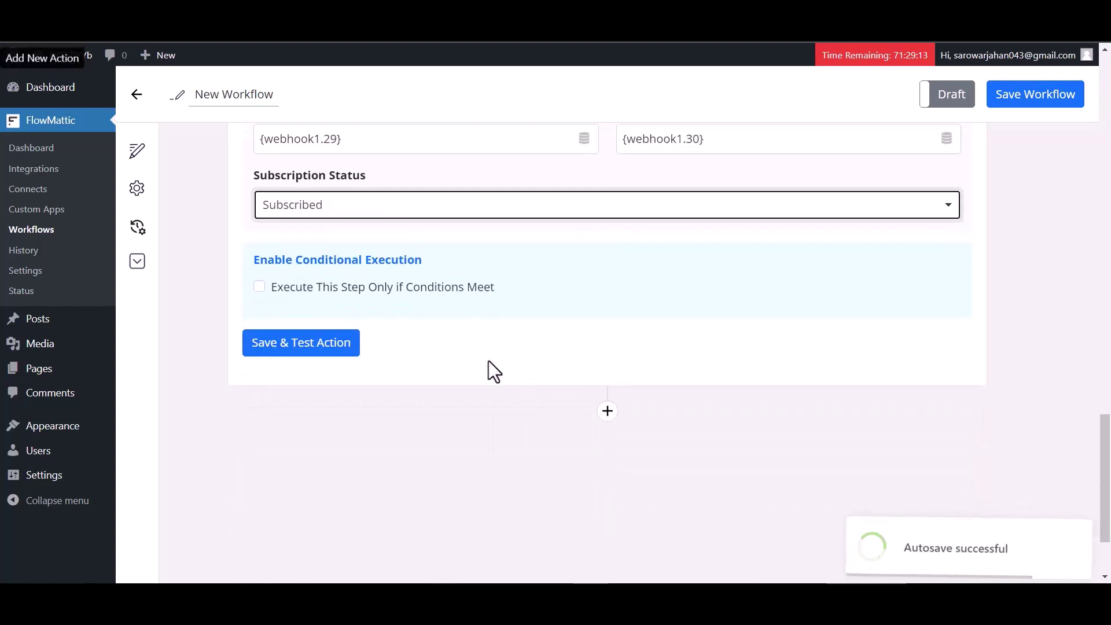
Step: Save and test the Mailchimp action, save the workflow, and switch it from Draft to Live
click(322, 347)
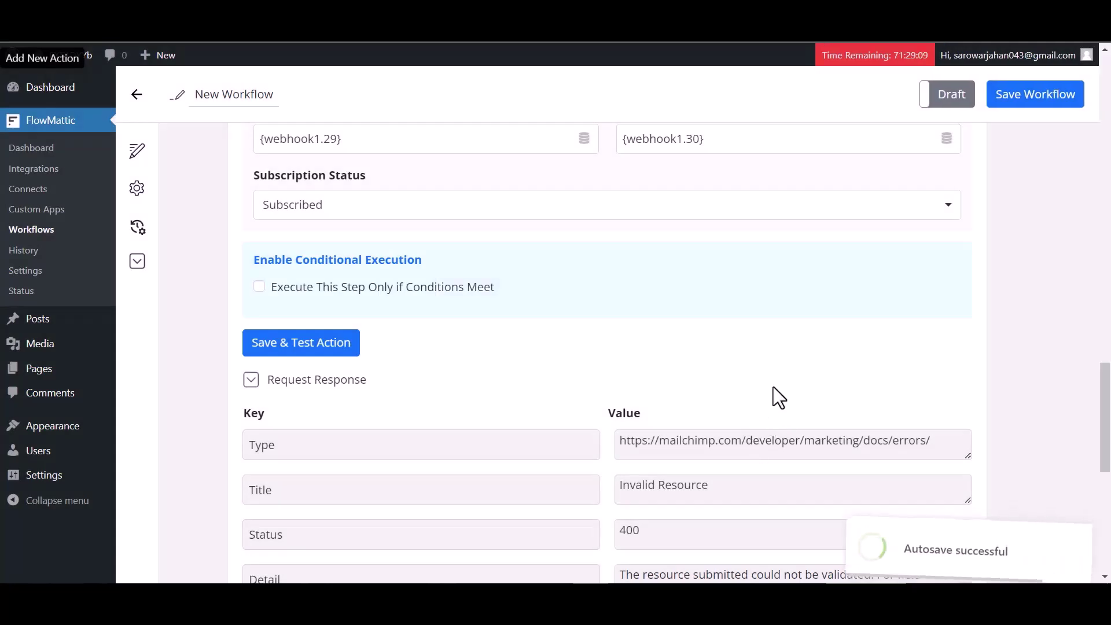
scroll(752, 381, down, 4)
scroll(684, 364, down, 1)
scroll(714, 335, up, 20)
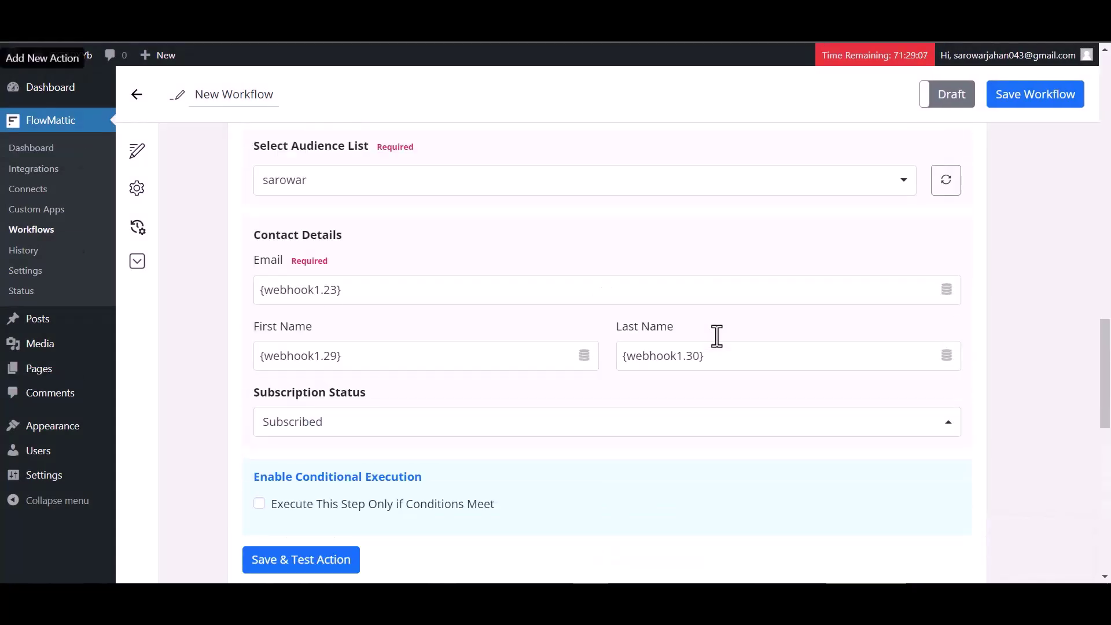
scroll(714, 335, up, 5)
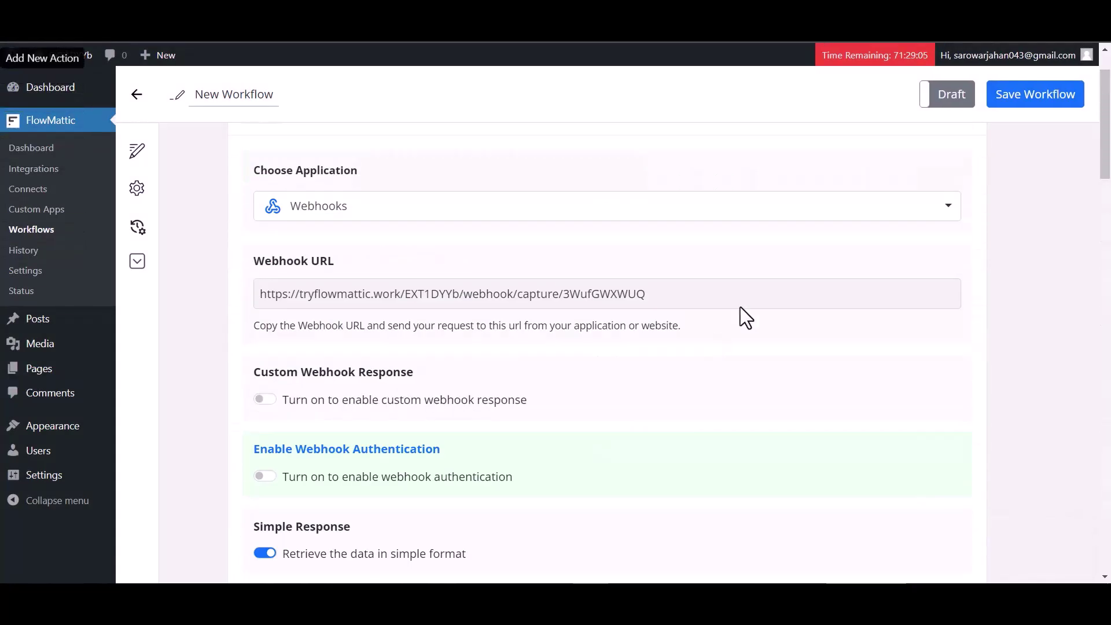
click(1018, 103)
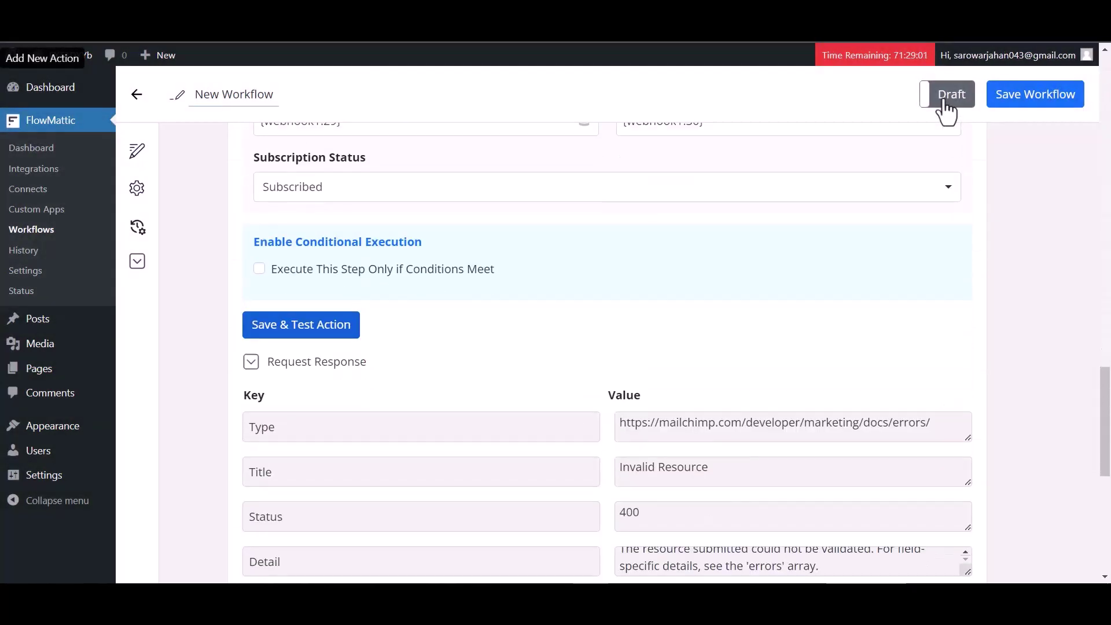
click(945, 107)
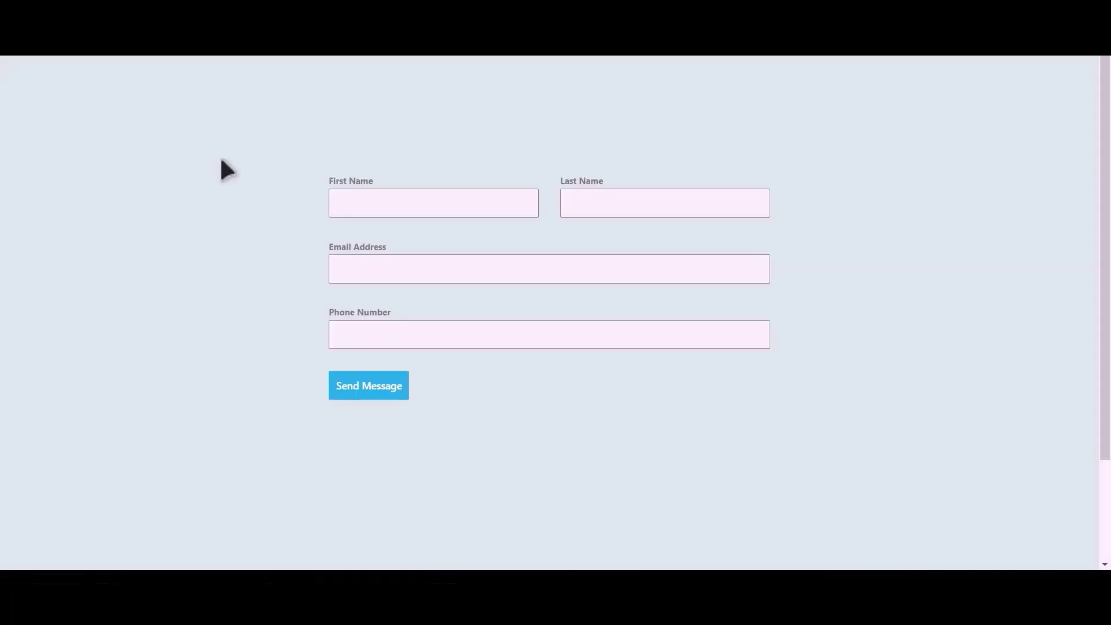
Step: Submit a test entry in the SiteOrigin form and open the new subscribed contact in Mailchimp's audience
click(451, 206)
text(Integrations)
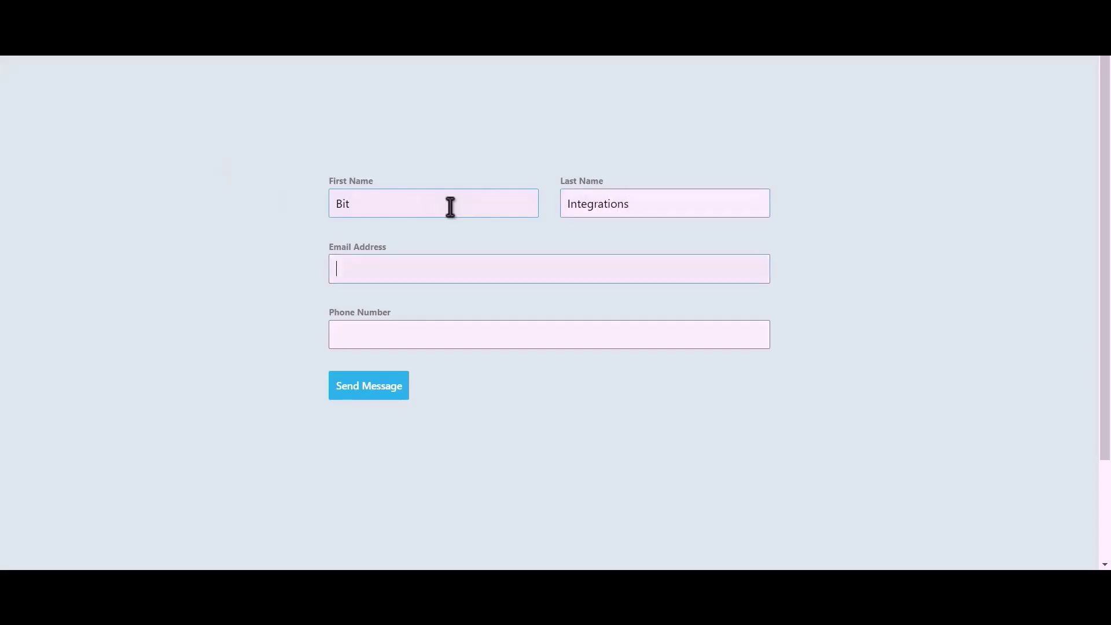
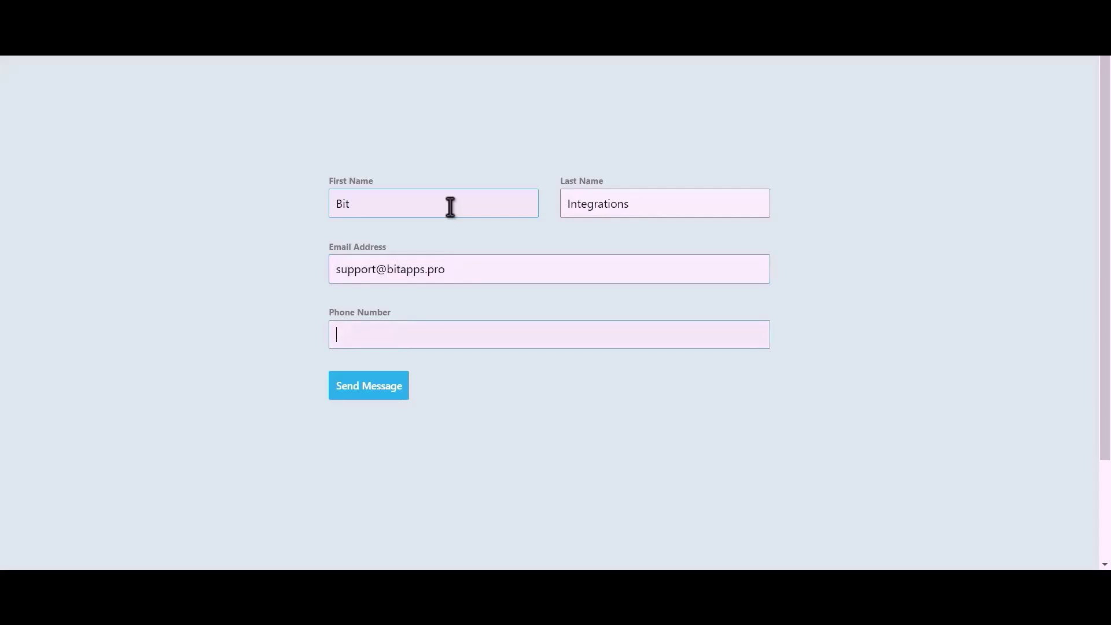
text(444555666)
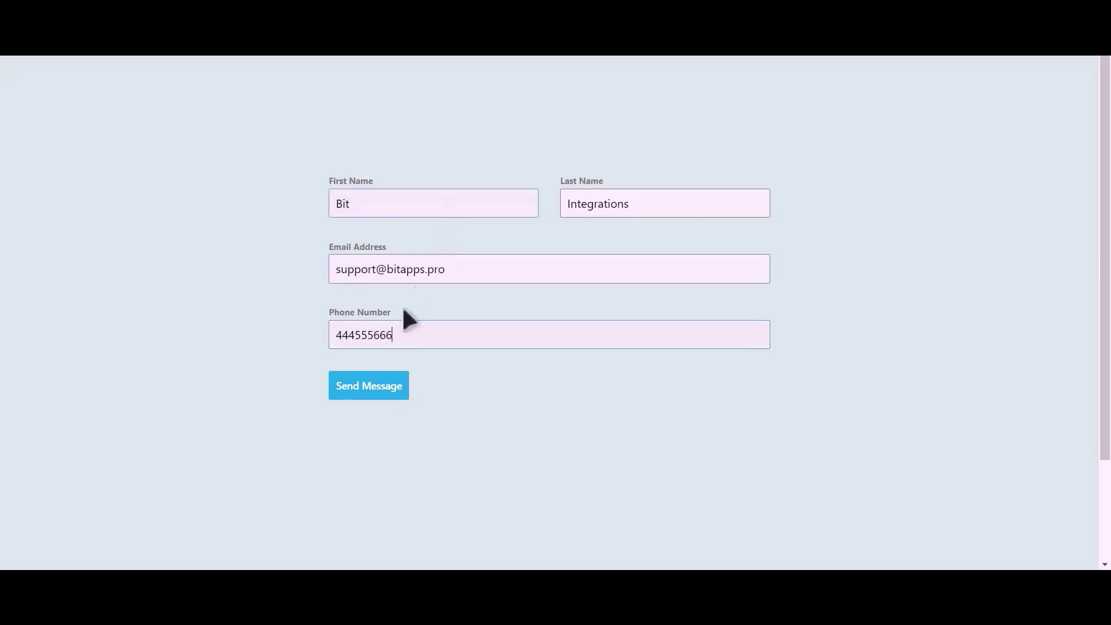
click(382, 395)
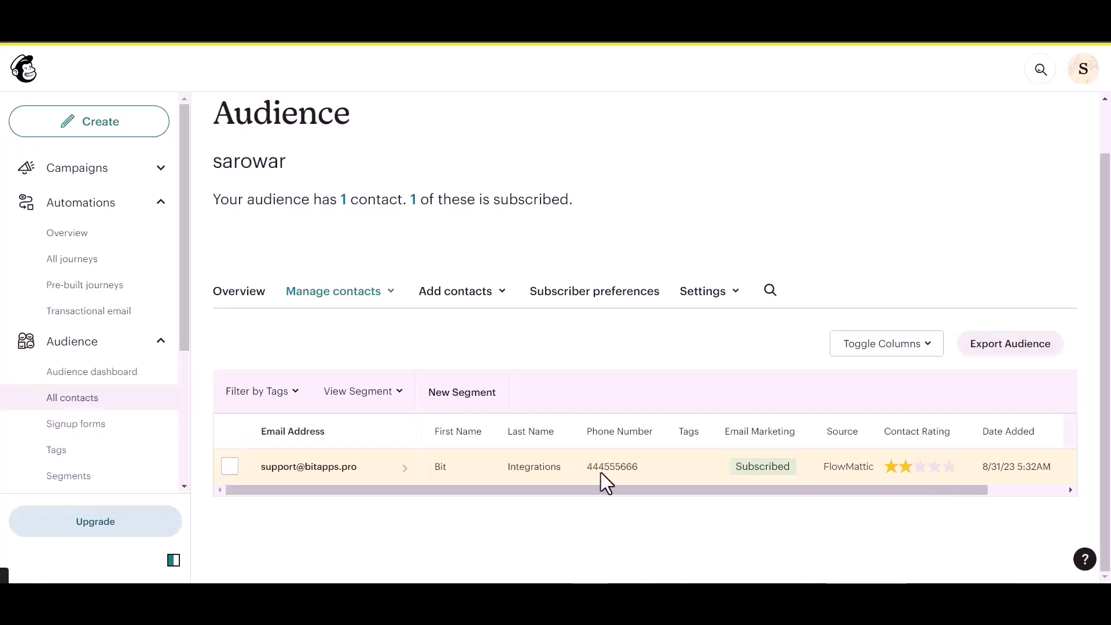
click(405, 466)
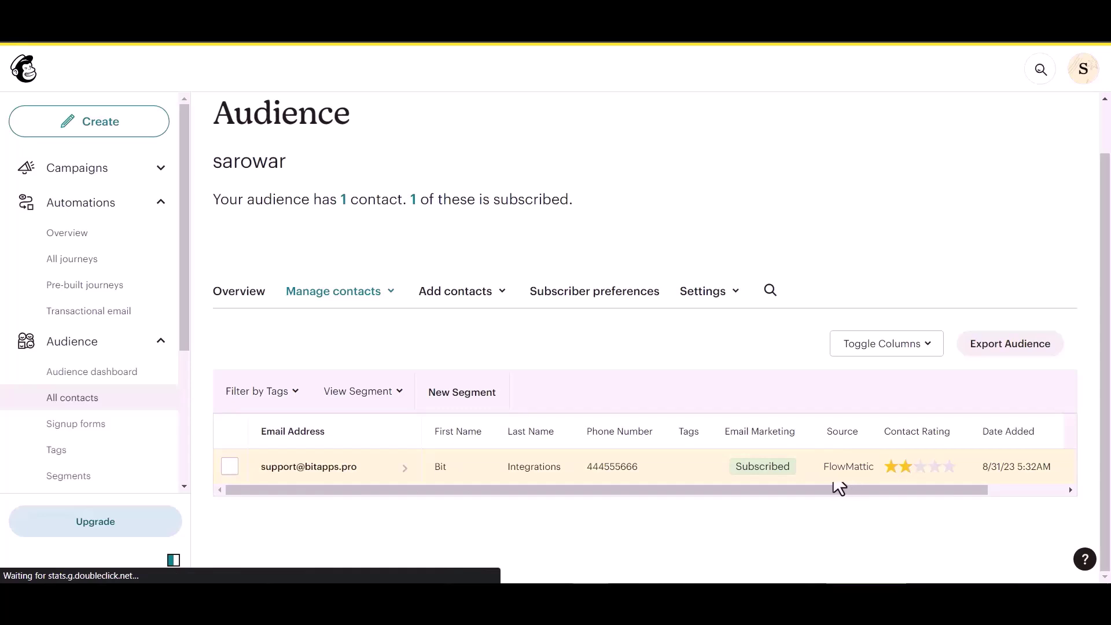